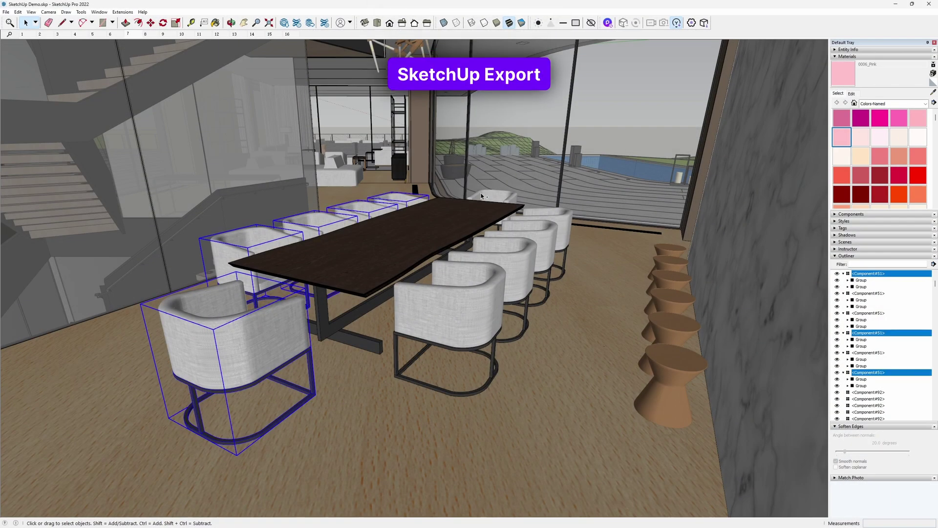
# - Add the remaining dining chairs to the selection and make all selected chairs one group
pyautogui.keyDown('ctrl'); pyautogui.click(548, 238); pyautogui.keyUp('ctrl')
pyautogui.keyDown('ctrl'); pyautogui.click(513, 249); pyautogui.keyUp('ctrl')
pyautogui.keyDown('ctrl'); pyautogui.click(469, 278); pyautogui.keyUp('ctrl')
pyautogui.rightClick(481, 297)
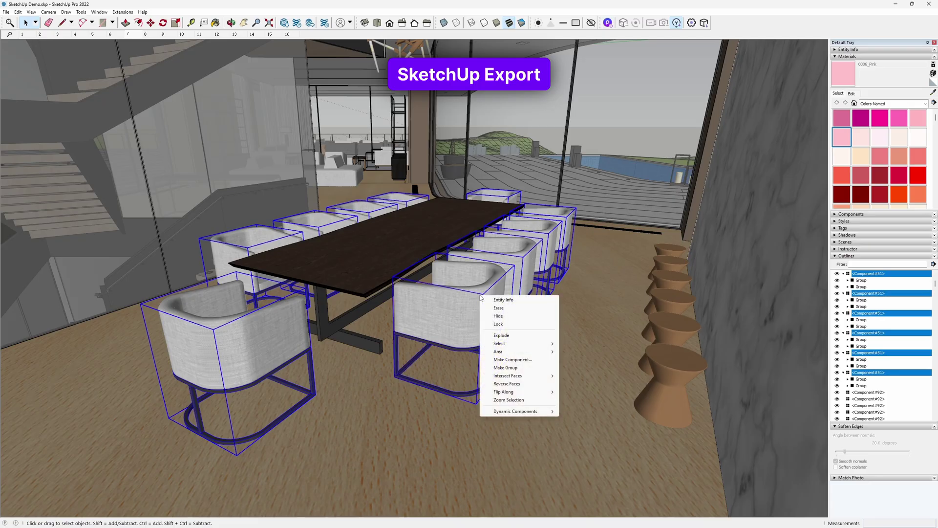
pyautogui.click(505, 368)
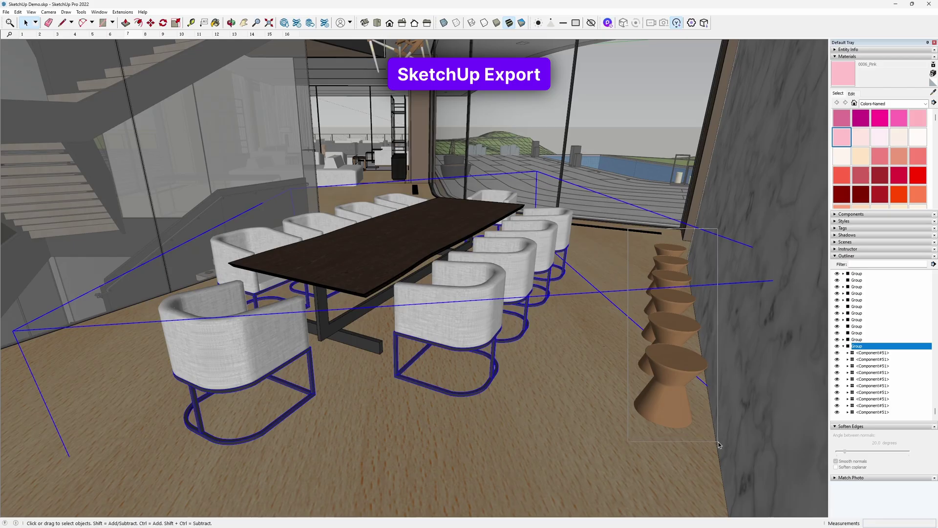
# - Select the row of wooden stools beside the marble wall and make them a group
pyautogui.moveTo(719, 444); pyautogui.dragTo(719, 446)
pyautogui.rightClick(684, 377)
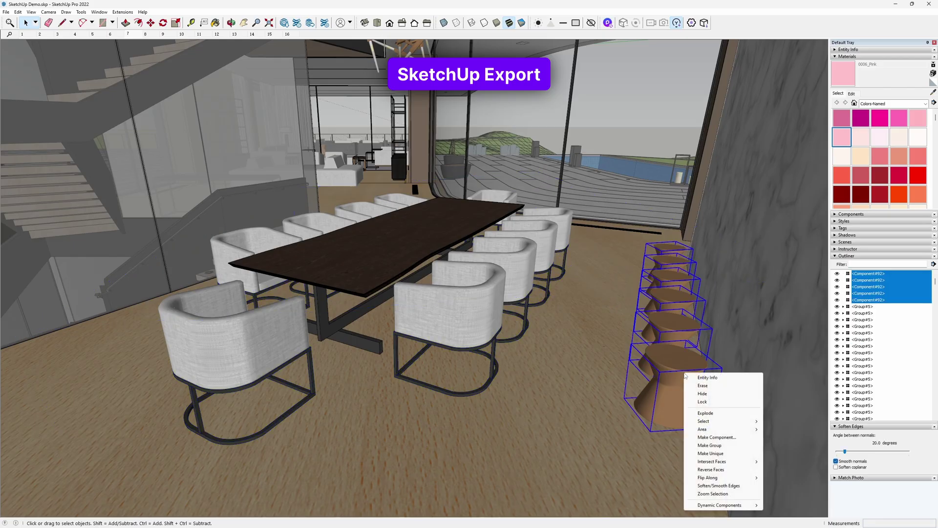
pyautogui.click(717, 449)
# - Export the stool and chair groups through D5 LiveSync with Selected only, Keep group structure info and 1 Layer
pyautogui.keyDown('shift'); pyautogui.click(470, 322); pyautogui.keyUp('shift')
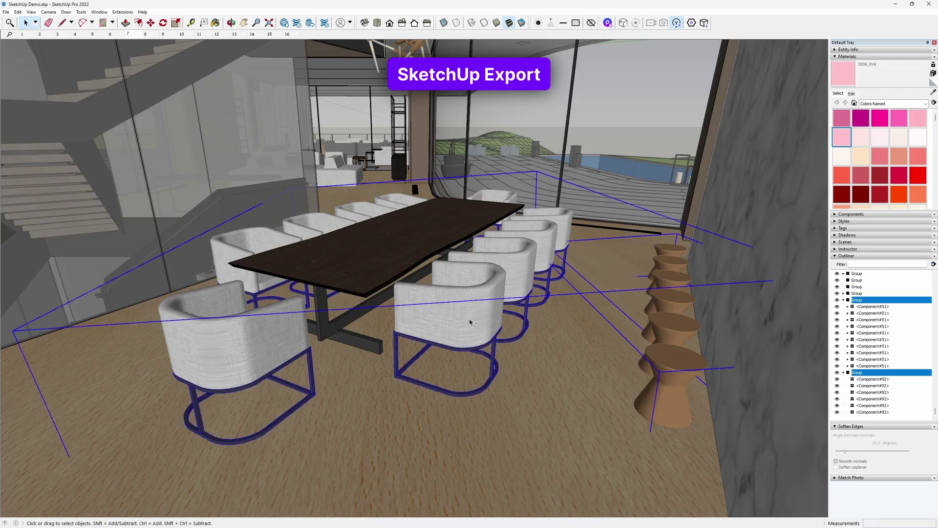
pyautogui.click(703, 24)
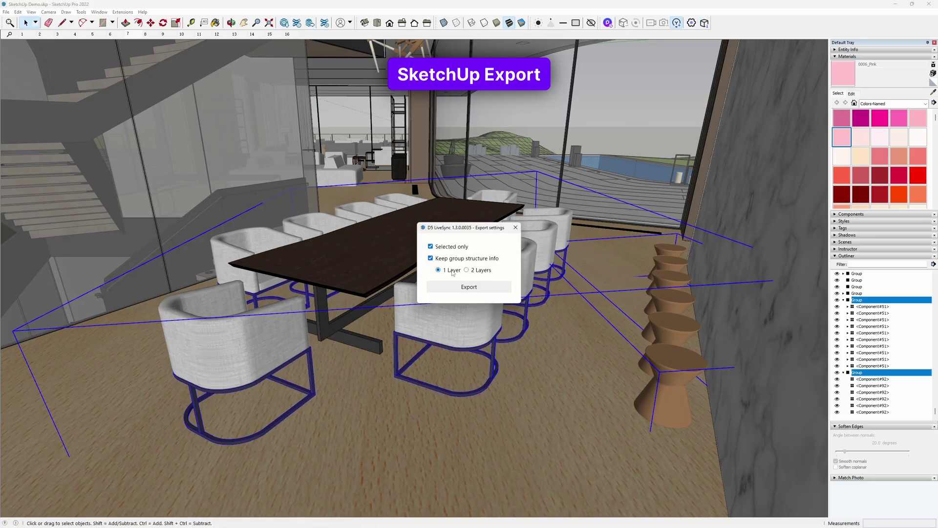
pyautogui.click(484, 289)
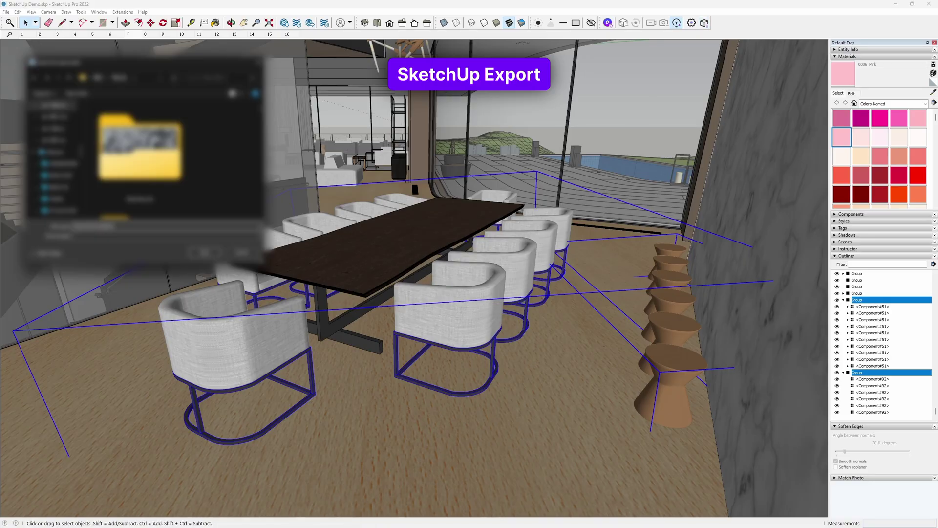
pyautogui.press('Return')
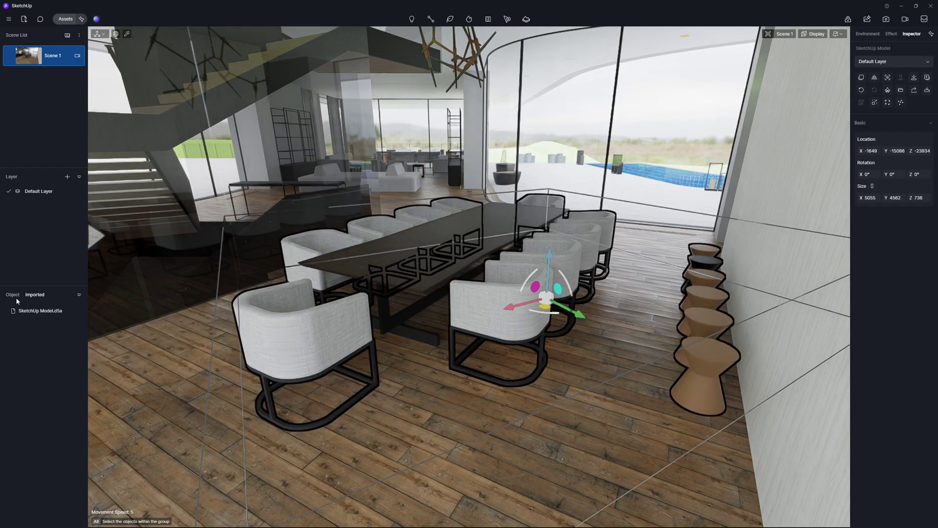
# - In D5 Render, examine the group structure of the imported SketchUp Model in the object hierarchy
pyautogui.click(13, 295)
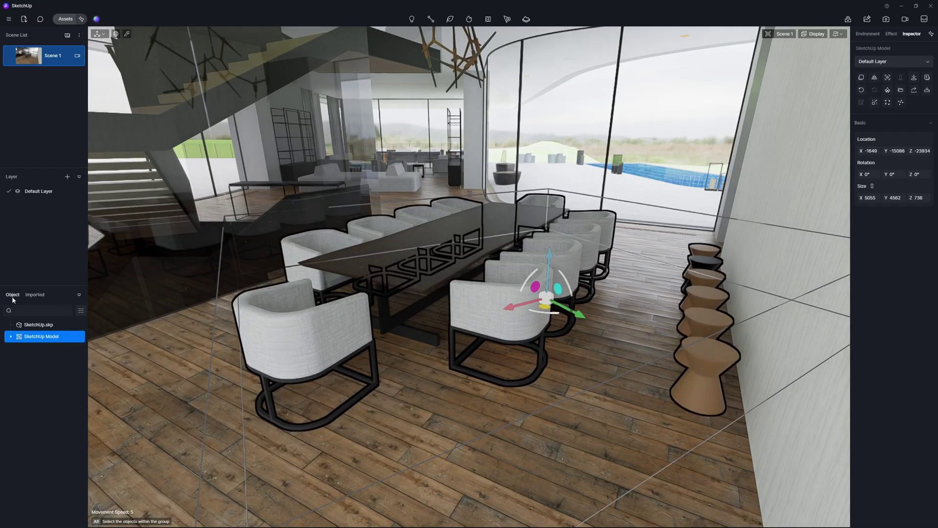
pyautogui.click(11, 336)
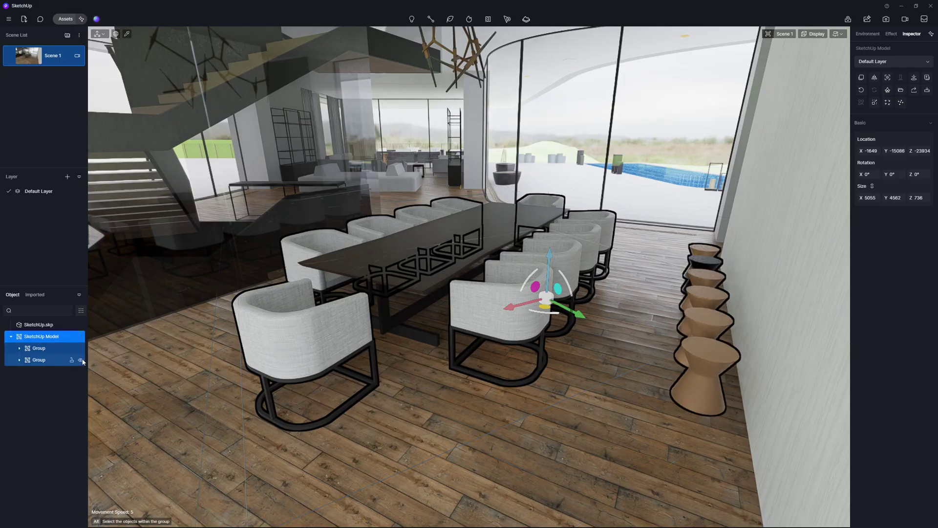
pyautogui.click(20, 360)
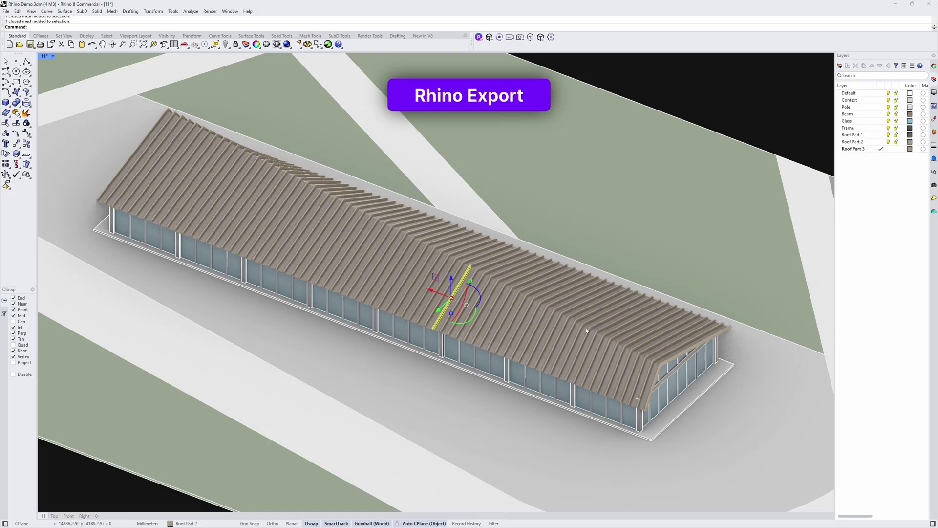
# - In Rhino, inspect how the building is organised by selecting roof pieces and toggling the visibility of the Roof Part 1 and Glass layers
pyautogui.click(589, 332)
pyautogui.click(688, 327)
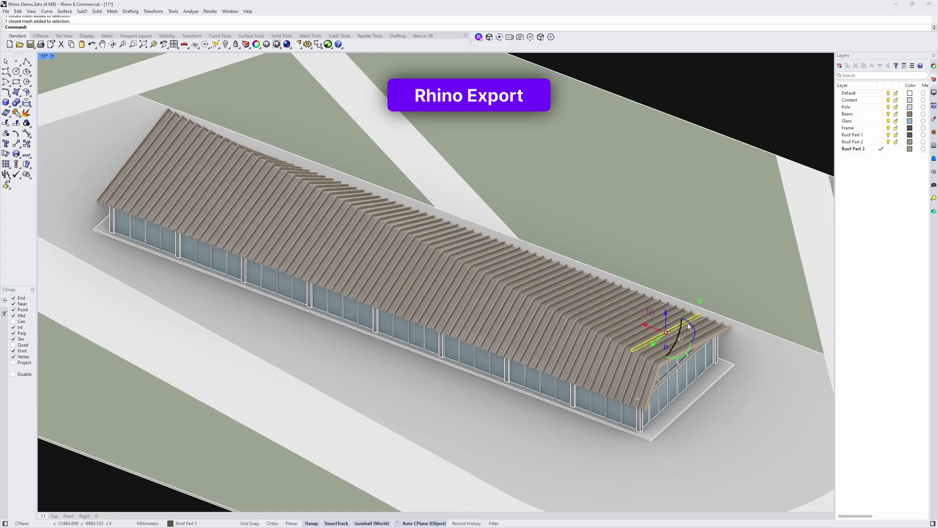
pyautogui.click(889, 136)
pyautogui.click(889, 135)
pyautogui.click(889, 135)
pyautogui.click(889, 135)
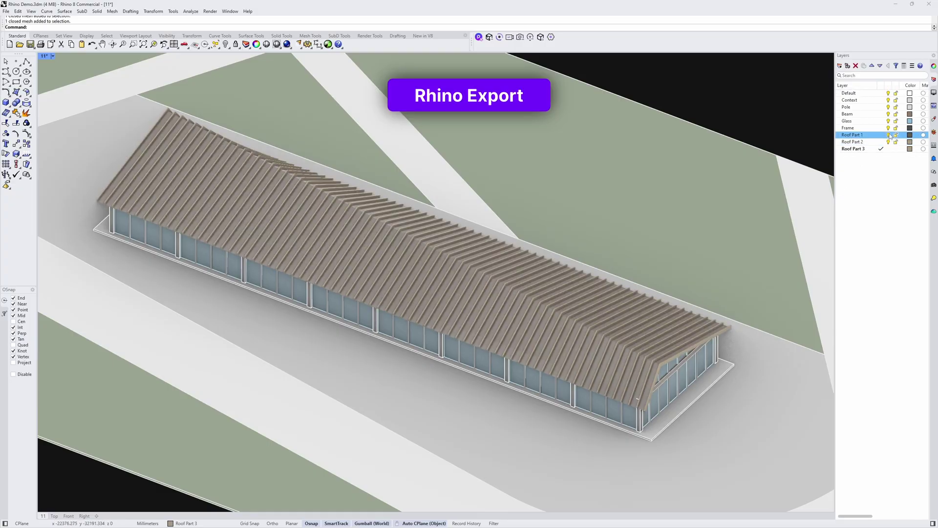
pyautogui.click(889, 121)
pyautogui.click(889, 121)
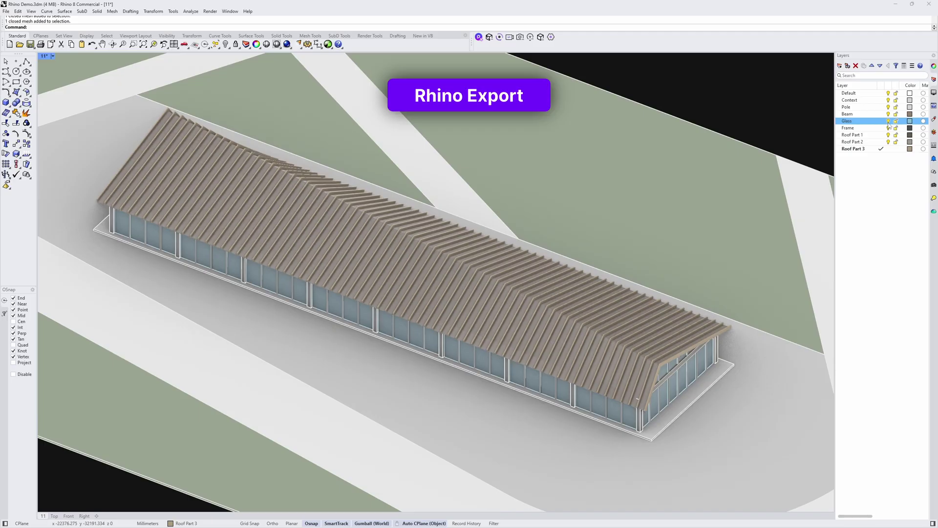
# - Select all of the building's objects and open the D5 LiveSync export settings
pyautogui.moveTo(81, 76); pyautogui.dragTo(766, 490)
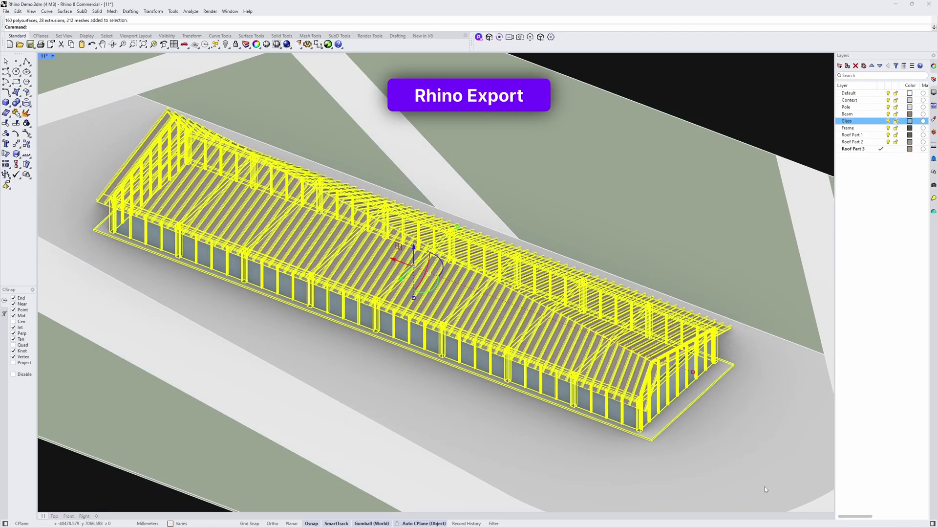
pyautogui.click(541, 38)
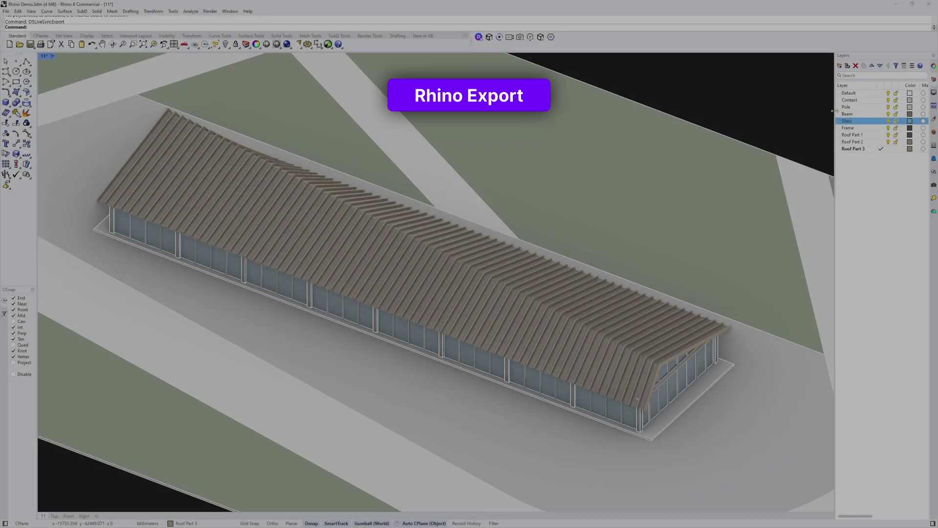
# - Export the layers from Pole to Roof Part 3 through D5 LiveSync by layer selection, keeping the layer structure at 2 layers
pyautogui.click(846, 107)
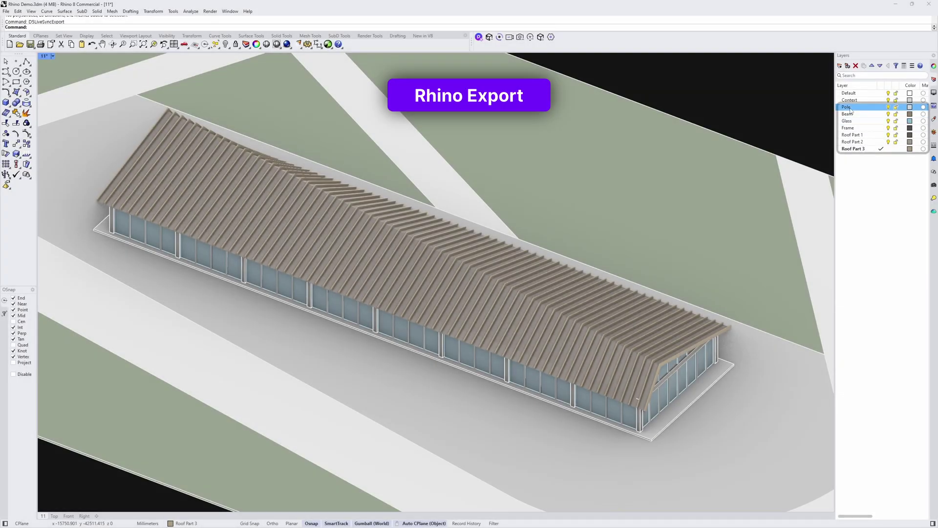
pyautogui.keyDown('ctrl'); pyautogui.click(852, 142); pyautogui.keyUp('ctrl')
pyautogui.keyDown('shift'); pyautogui.click(851, 149); pyautogui.keyUp('shift')
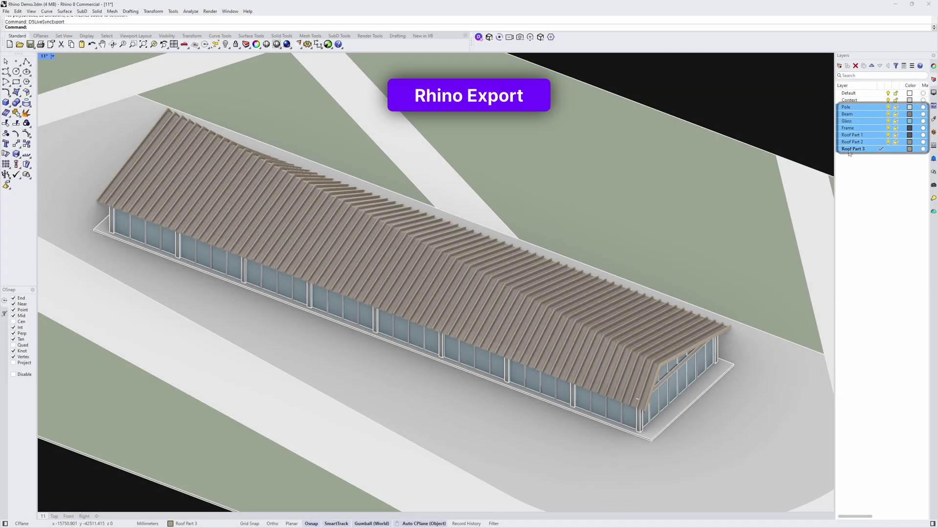
pyautogui.click(542, 42)
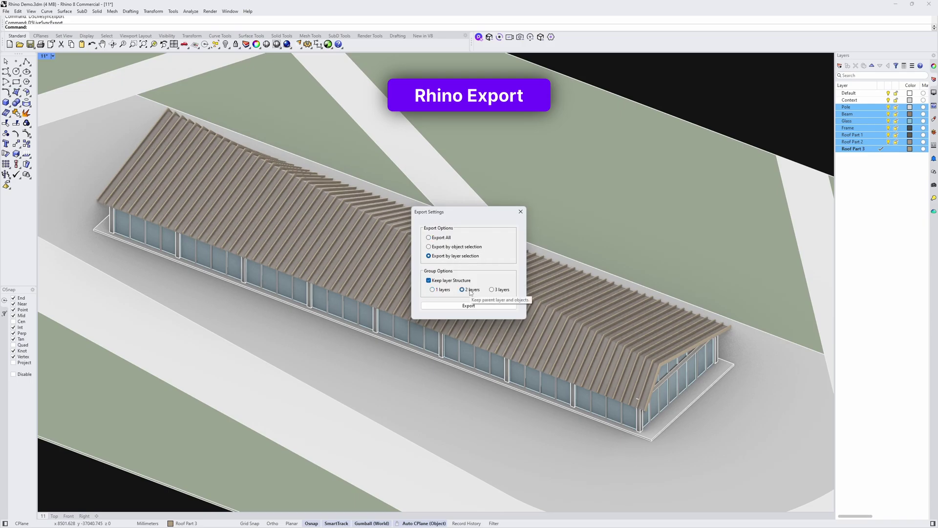
pyautogui.click(469, 305)
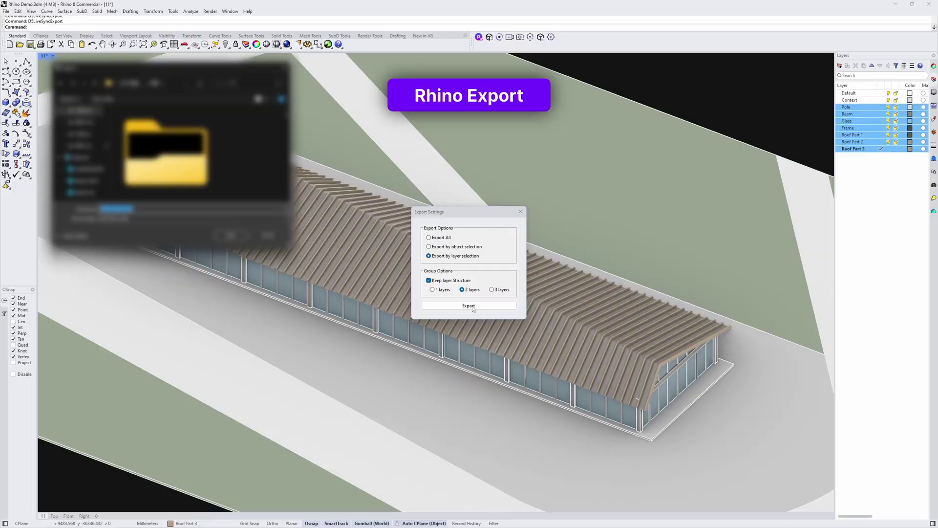
pyautogui.click(240, 234)
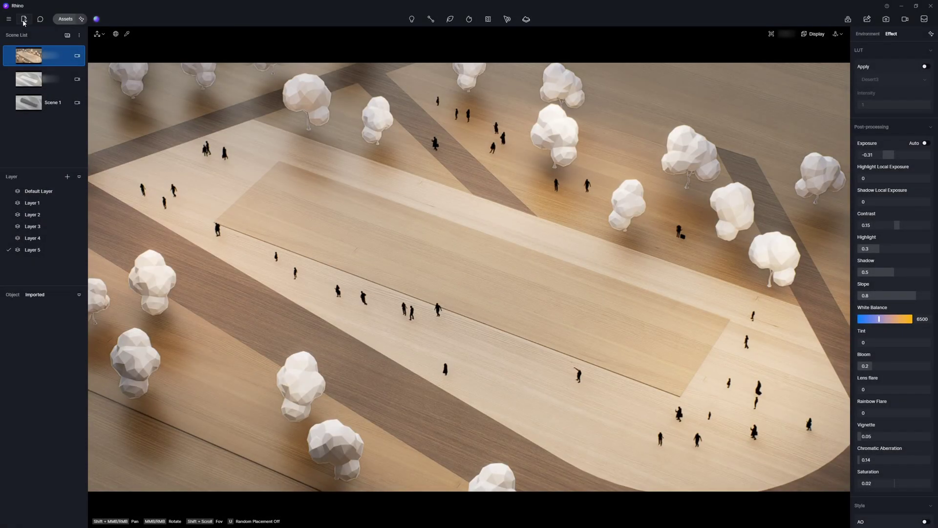
# - Switch to D5 Render and import the exported Rhino Model file into the scene
pyautogui.click(23, 20)
pyautogui.doubleClick(202, 119)
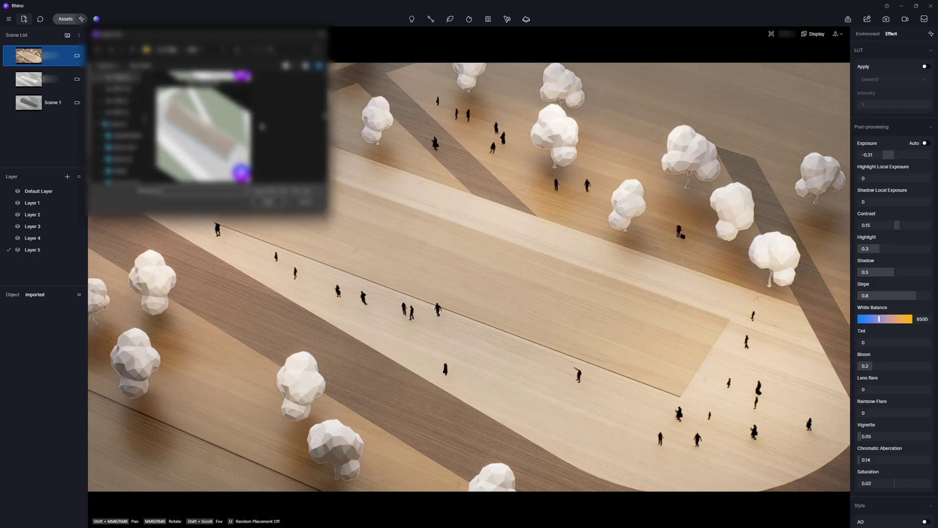
pyautogui.doubleClick(202, 119)
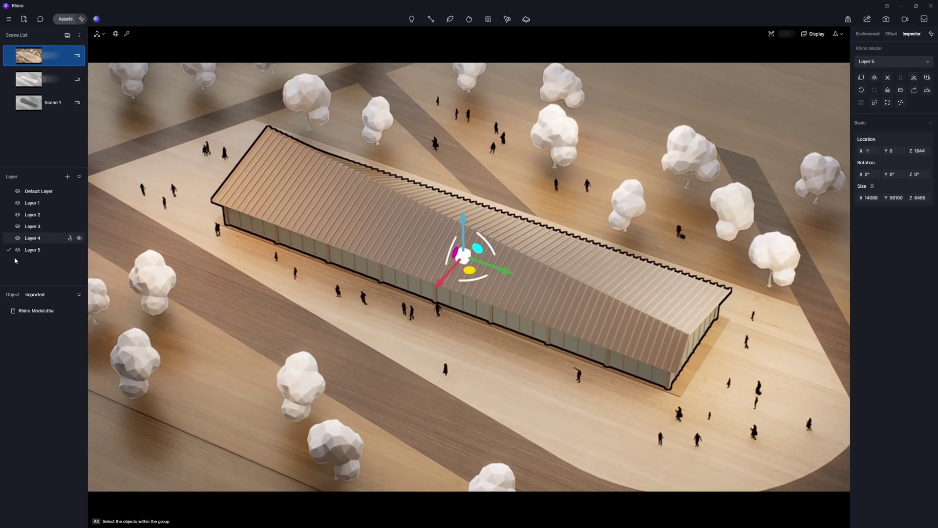
# - Examine the Rhino Model's hierarchy in the object list, including the objects inside the Pole group
pyautogui.click(13, 295)
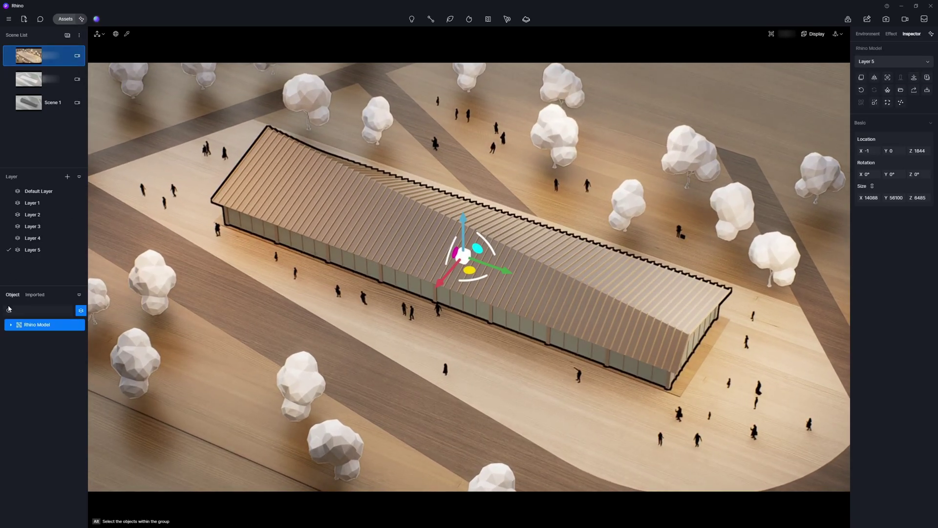
pyautogui.click(12, 324)
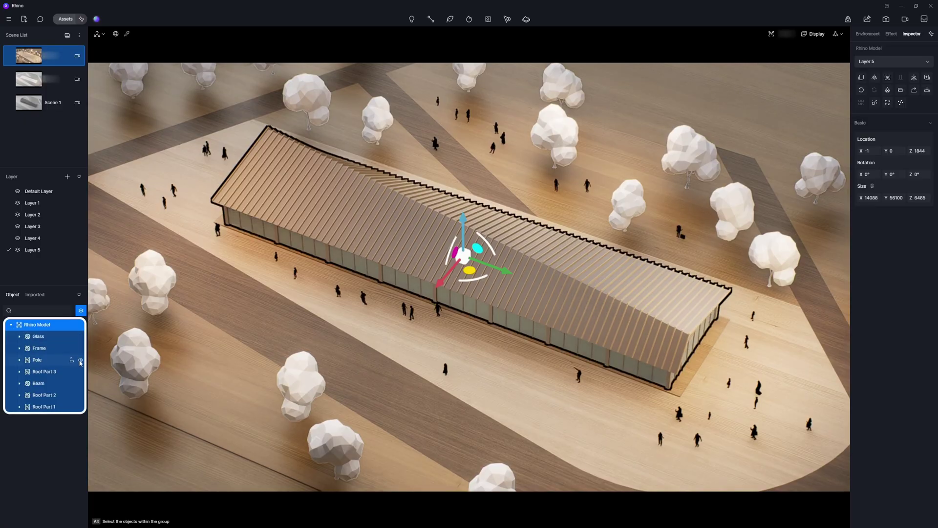
pyautogui.click(81, 361)
pyautogui.doubleClick(20, 336)
pyautogui.click(19, 360)
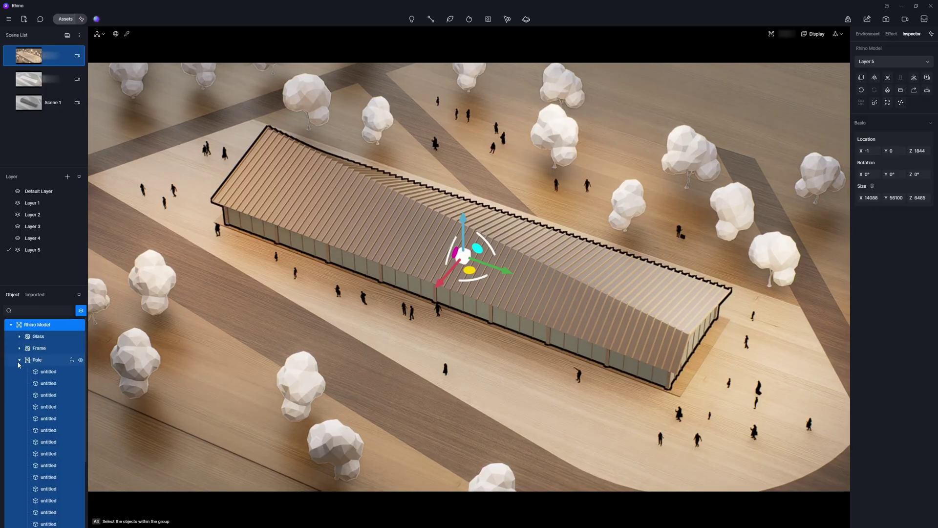
pyautogui.click(20, 359)
pyautogui.click(20, 383)
pyautogui.click(20, 383)
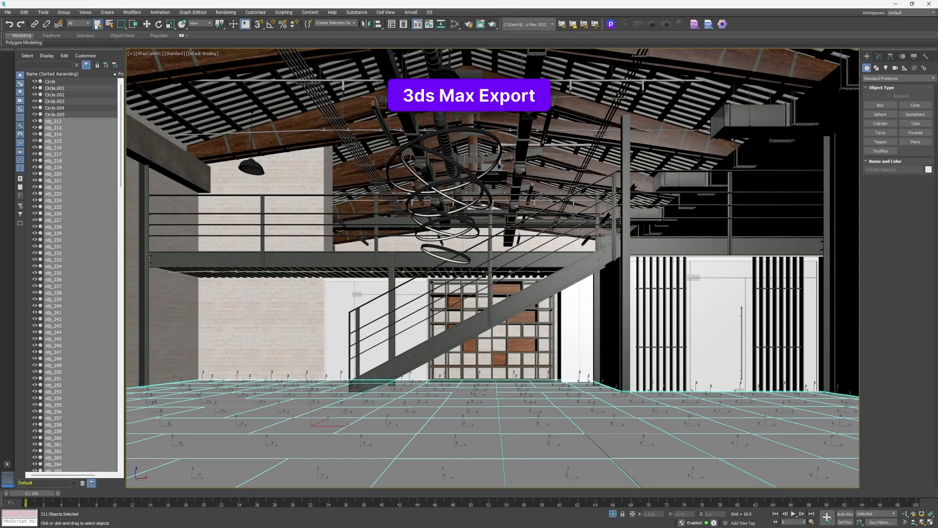
# - In 3ds Max, group the selected floor tile objects under the name "tiles"
pyautogui.click(64, 13)
pyautogui.click(71, 22)
pyautogui.write('tiles')
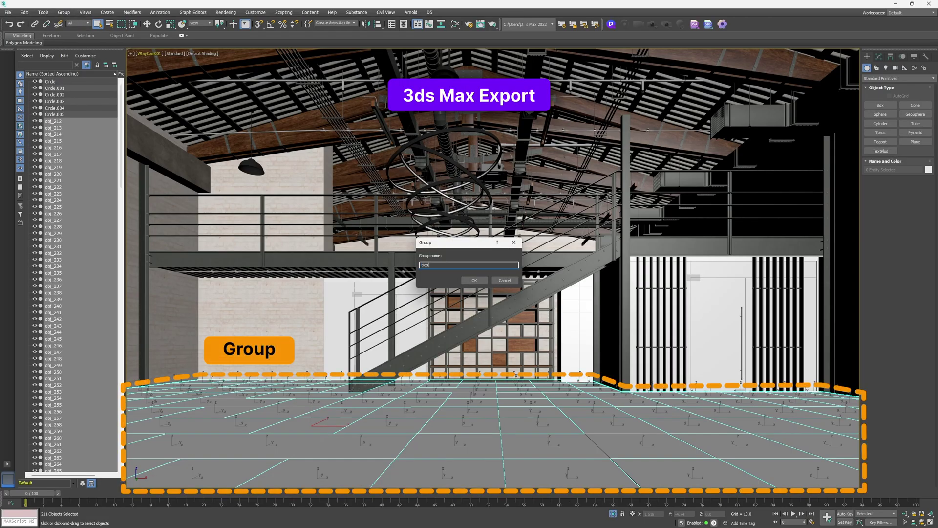
pyautogui.press('Return')
# - Select the objects Circle through Circle.005 and group them as "lights"
pyautogui.click(51, 81)
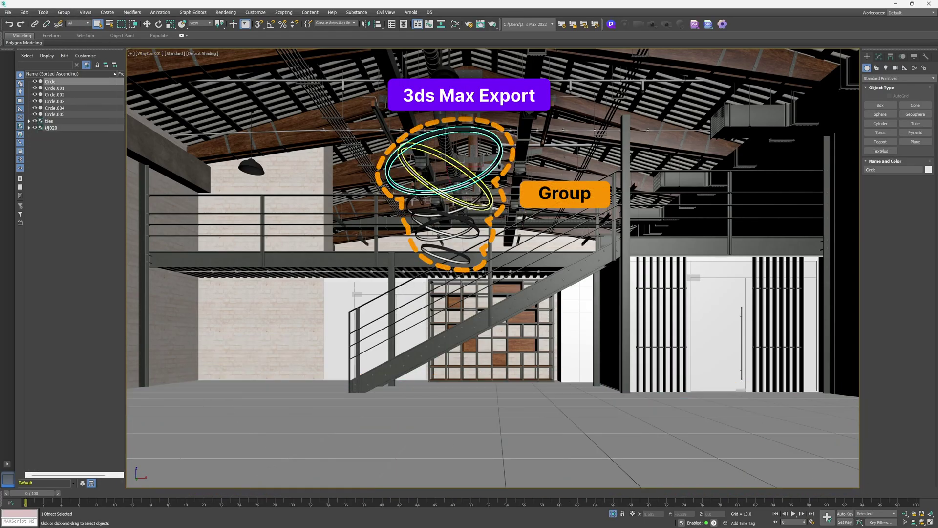
pyautogui.hotkey('shift', 'Down')
pyautogui.hotkey('shift', 'Down')
pyautogui.hotkey('shift', 'Down')
pyautogui.hotkey('shift', 'Down')
pyautogui.hotkey('shift', 'Down')
pyautogui.click(64, 12)
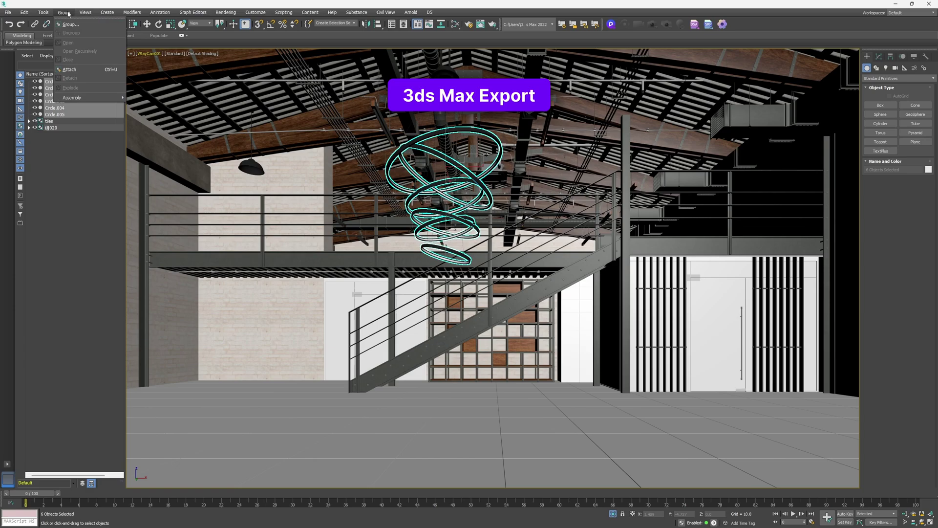
pyautogui.click(70, 24)
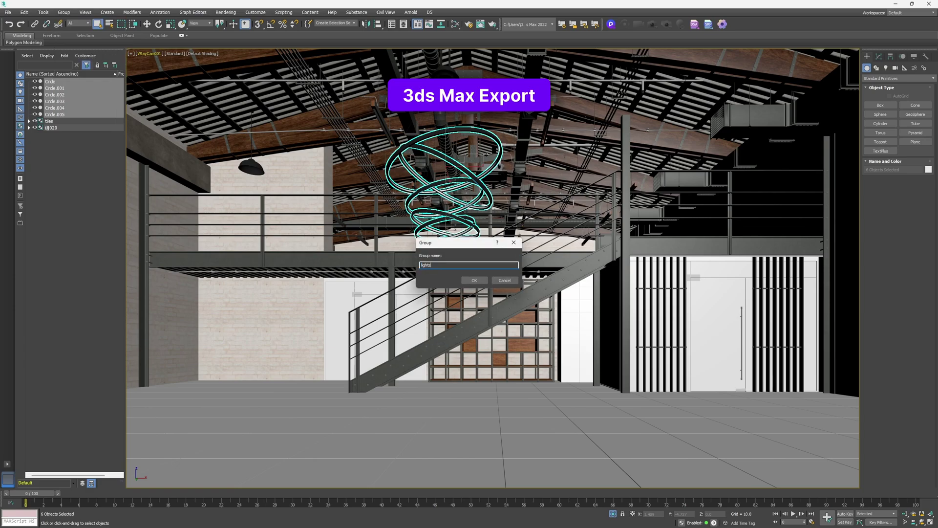
pyautogui.press('Return')
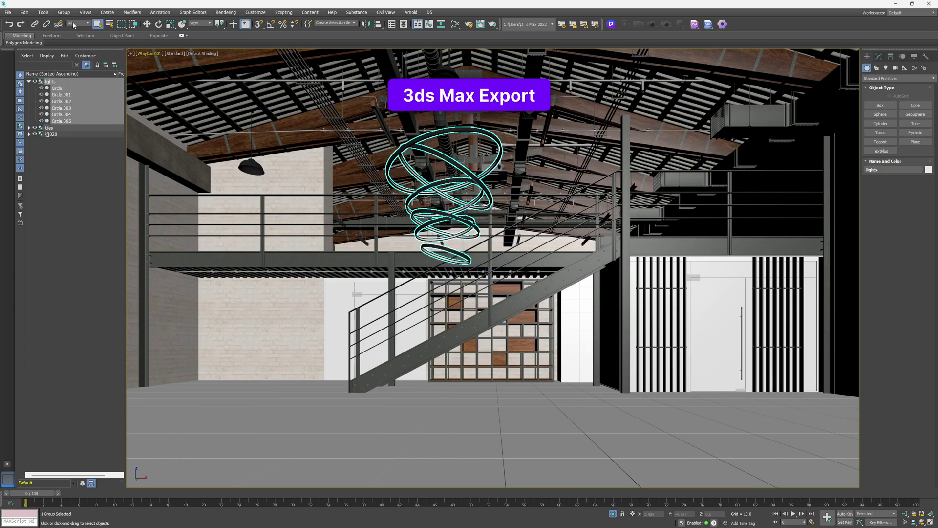
# - Add the tiles group to the selection and export both groups to D5A with Selected Only, Keep Group Hierarchy, Two Layer and Auto Collapse
pyautogui.keyDown('ctrl'); pyautogui.click(346, 416); pyautogui.keyUp('ctrl')
pyautogui.click(694, 24)
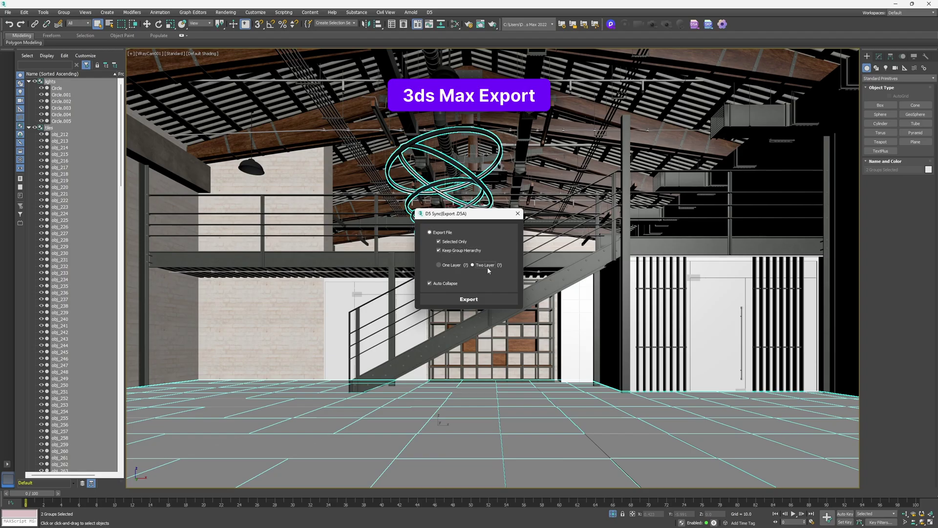
pyautogui.click(469, 299)
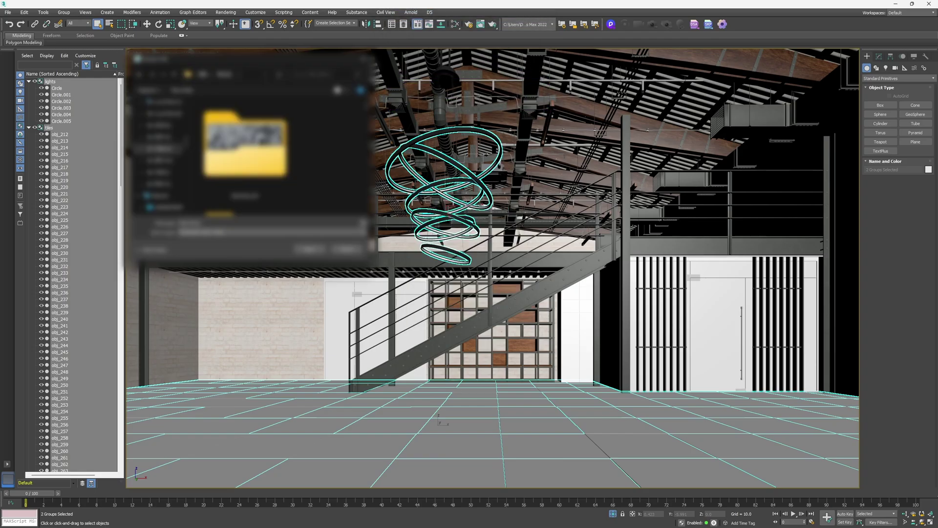
pyautogui.click(297, 250)
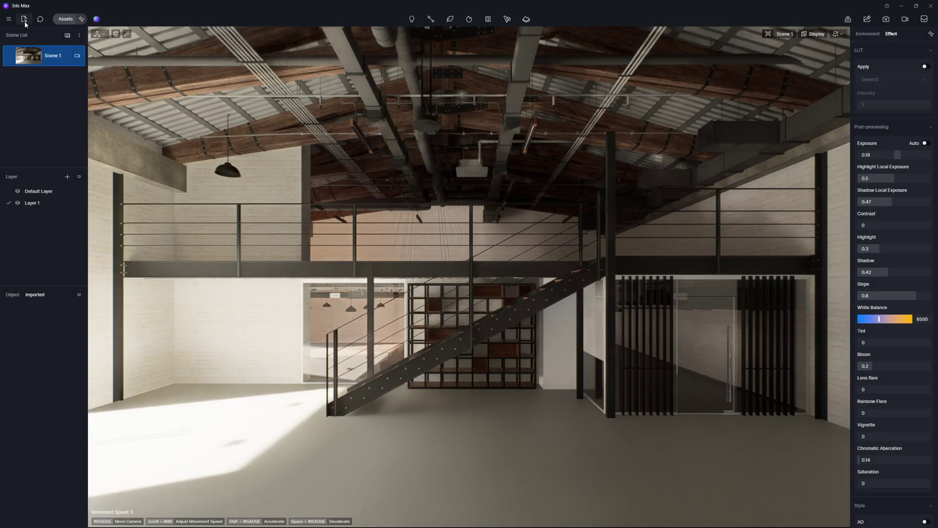
# - In D5 Render, import and place Max Model.d5a, then set its Z rotation to 0° and align it to its original coordinates
pyautogui.click(24, 19)
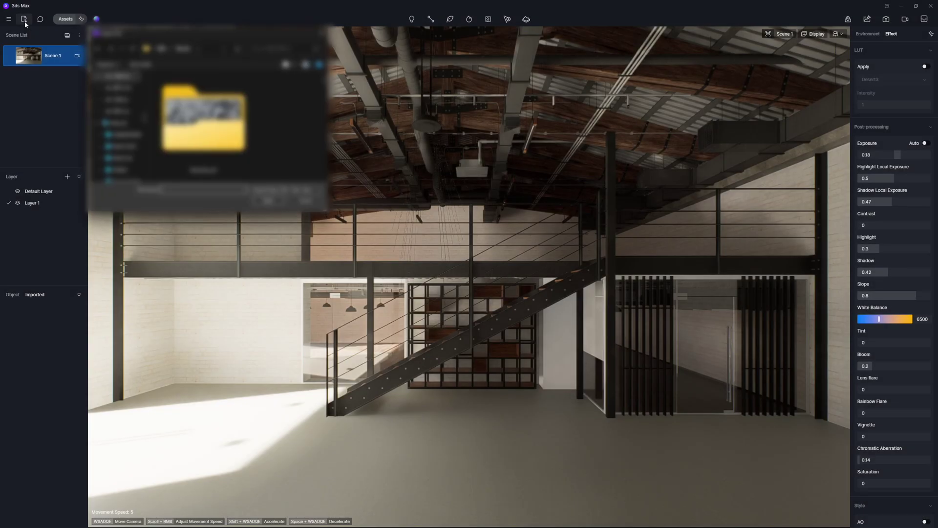
pyautogui.press('Return')
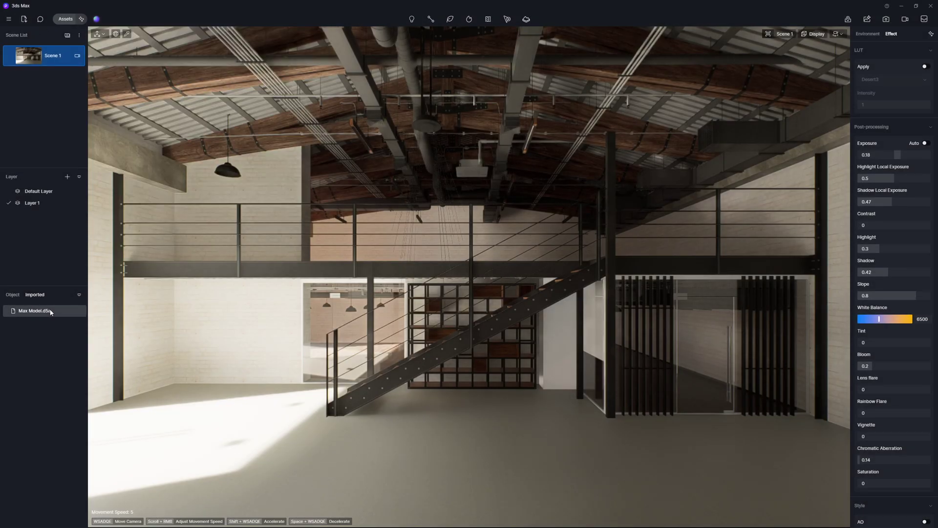
pyautogui.click(459, 337)
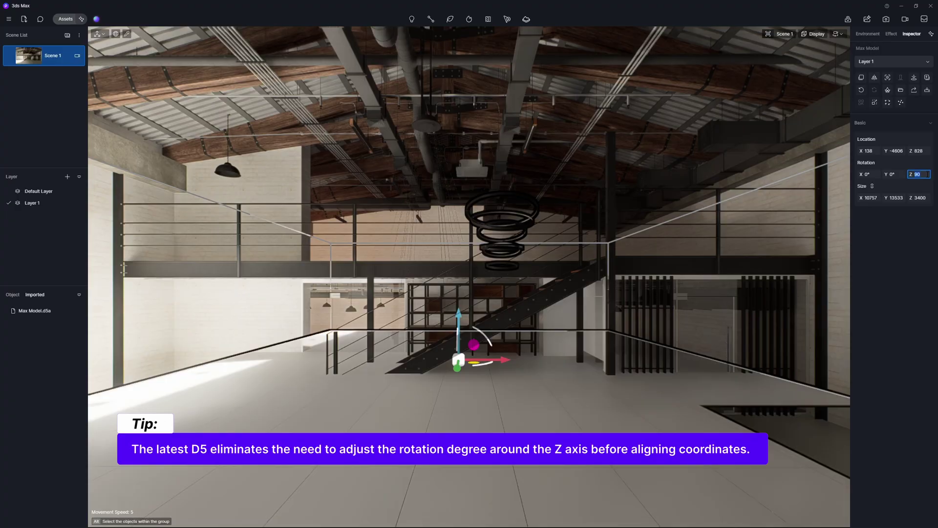
pyautogui.press('Return')
pyautogui.click(914, 77)
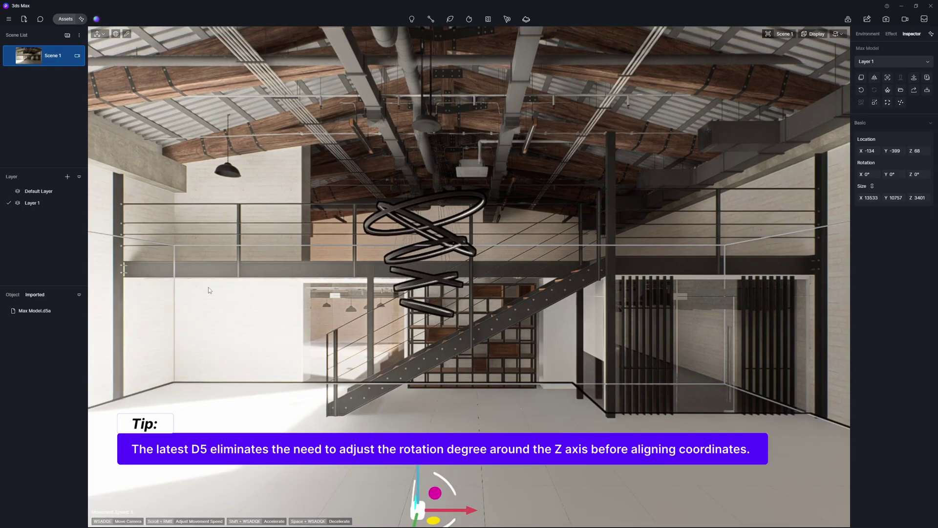
# - Examine the Max Model's hierarchy in the object list, checking the tiles and lights groups and toggling the lights' visibility
pyautogui.click(13, 295)
pyautogui.click(11, 324)
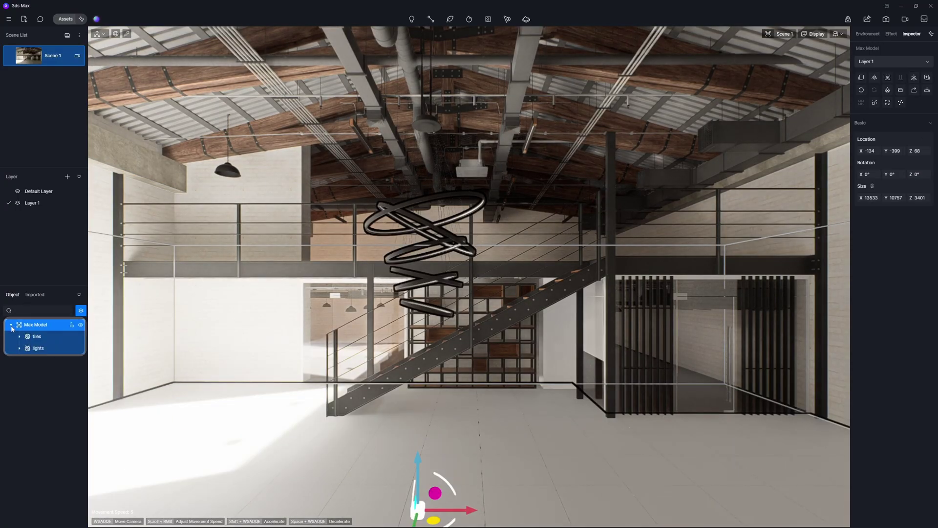
pyautogui.click(19, 337)
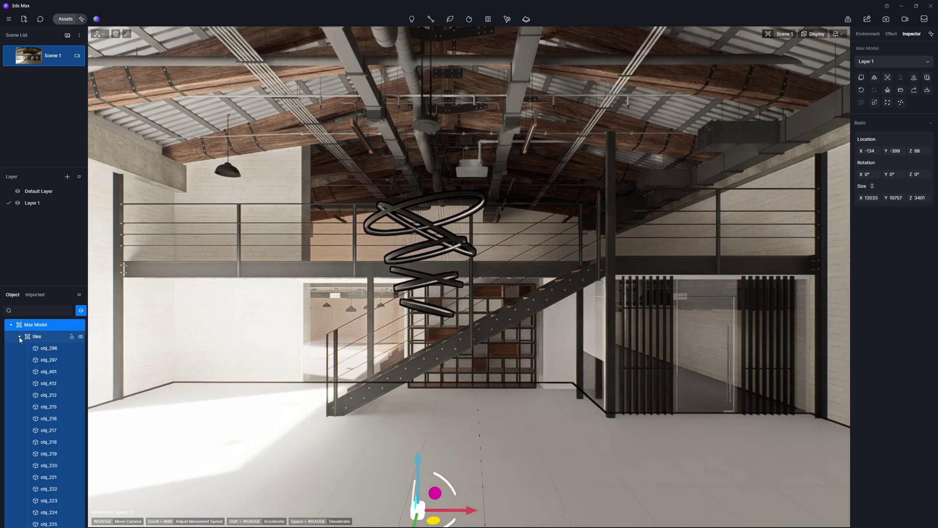
pyautogui.click(19, 337)
pyautogui.click(19, 348)
pyautogui.click(81, 348)
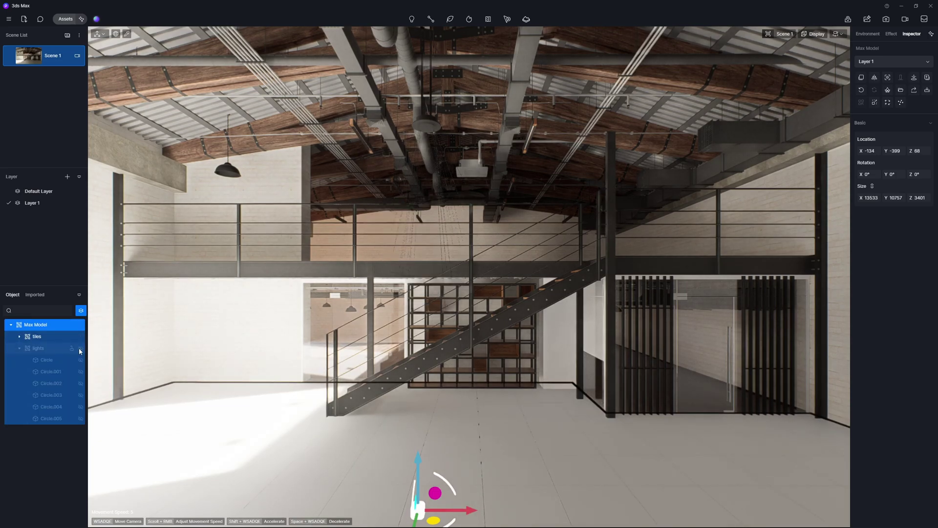
pyautogui.click(81, 348)
pyautogui.click(81, 348)
pyautogui.click(80, 348)
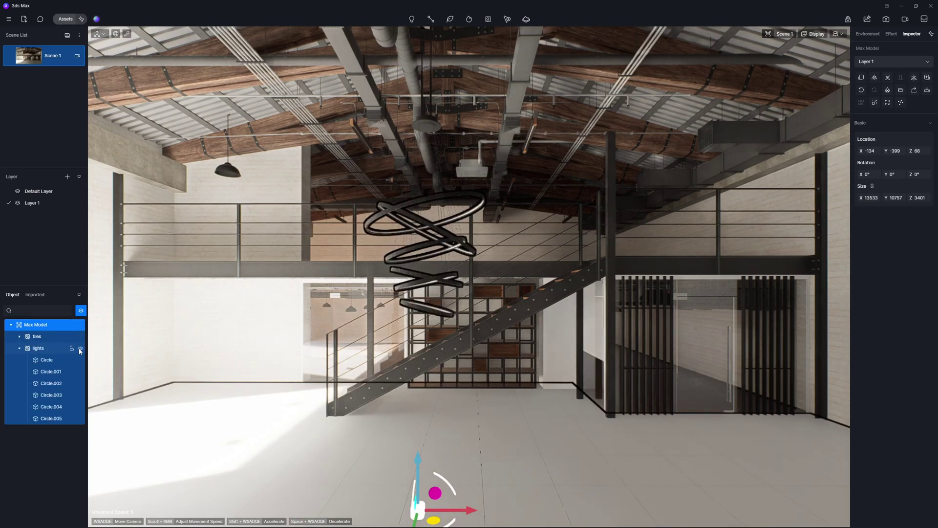
pyautogui.click(20, 348)
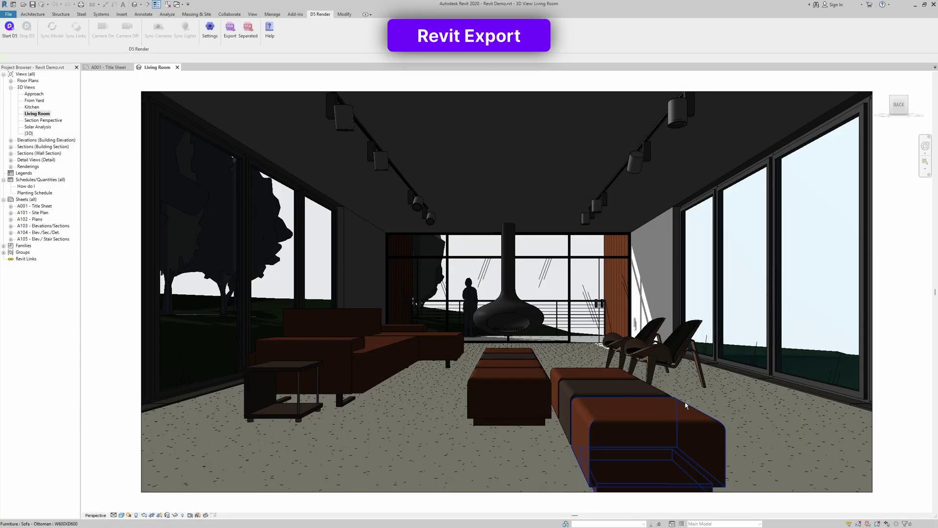
# - In Revit, select the front ottomans and a lounge chair and export their selected family types with Group Materials By Assets enabled
pyautogui.click(686, 405)
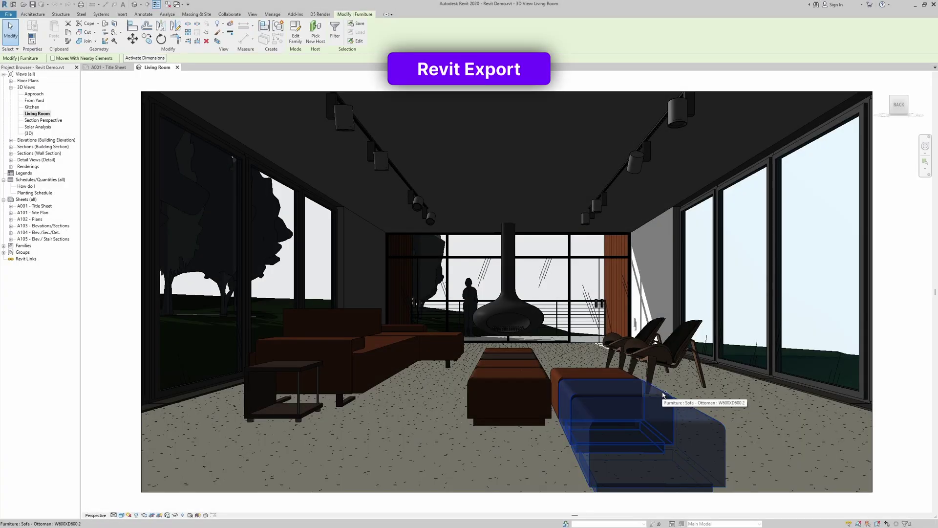
pyautogui.keyDown('ctrl'); pyautogui.click(667, 363); pyautogui.keyUp('ctrl')
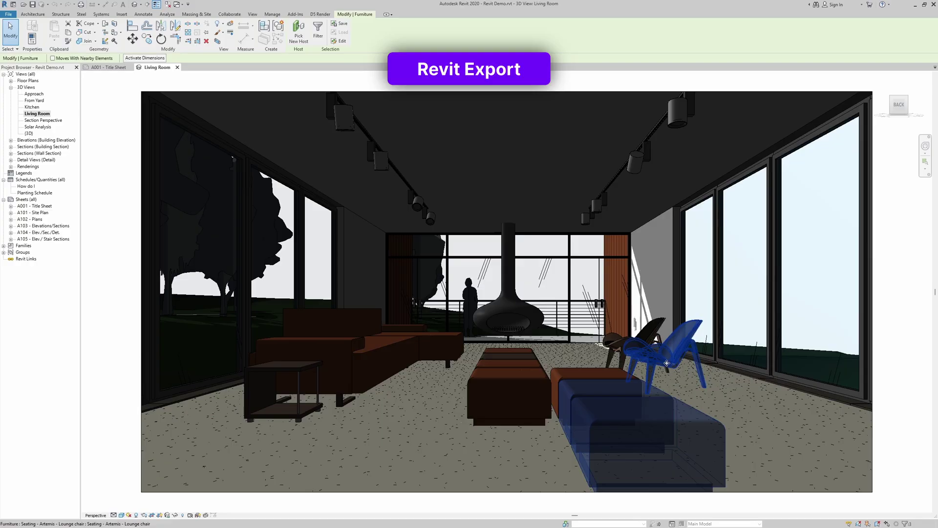
pyautogui.click(320, 14)
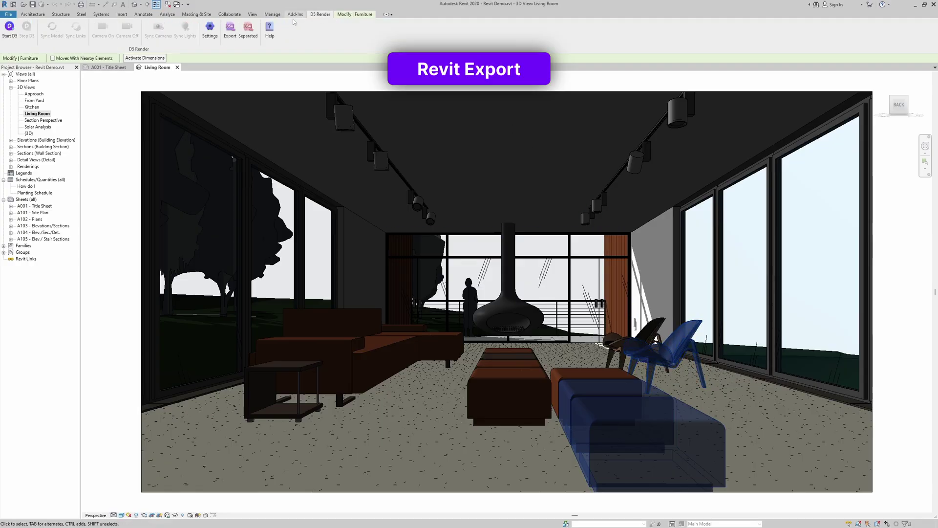
pyautogui.click(248, 33)
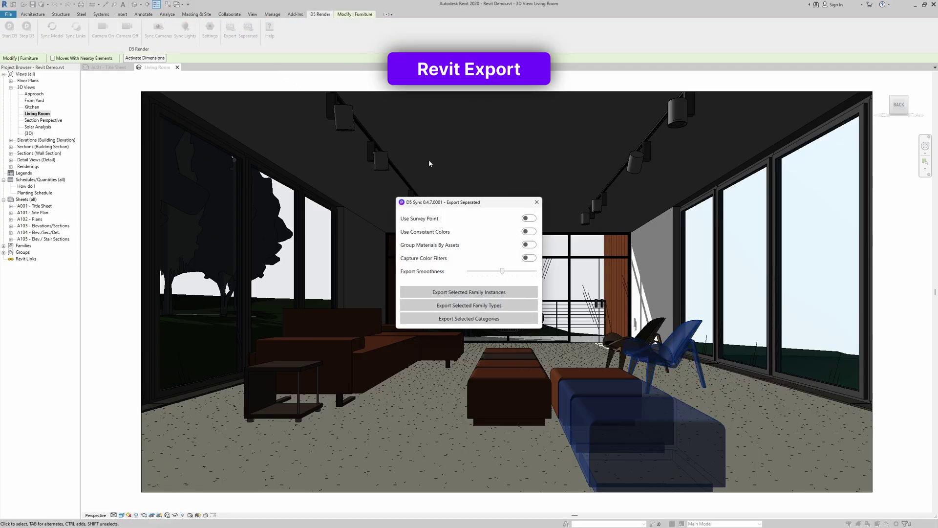
pyautogui.click(530, 245)
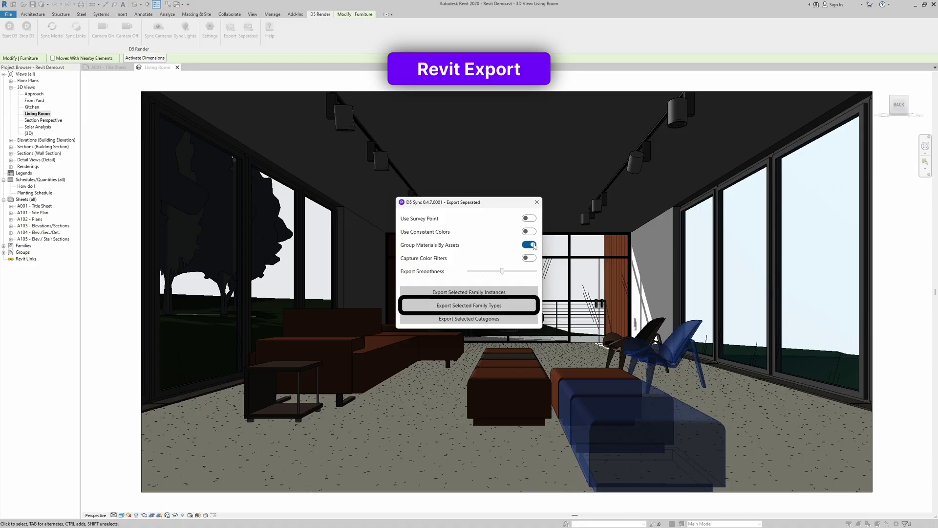
pyautogui.click(499, 310)
pyautogui.click(520, 346)
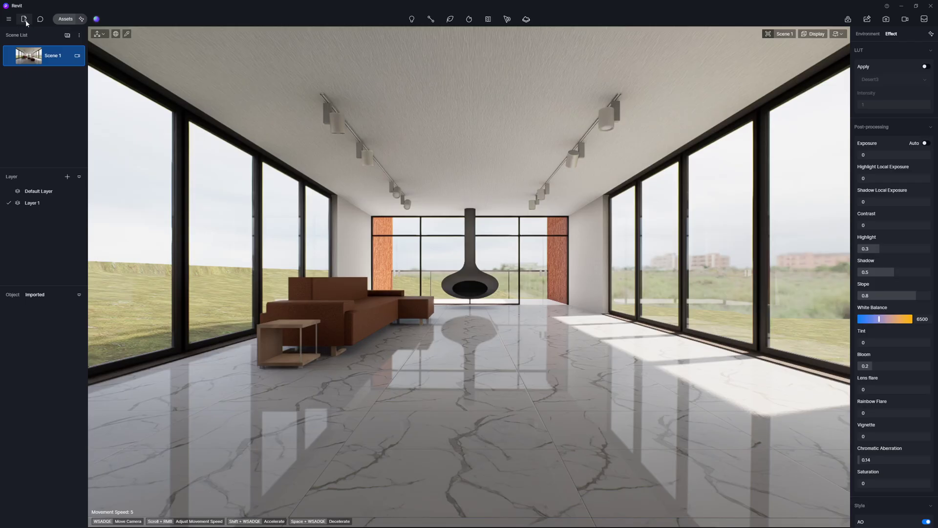
# - In D5 Render, import and place Revit Model.d5a, align its coordinates and return to the Scene 1 view
pyautogui.click(24, 18)
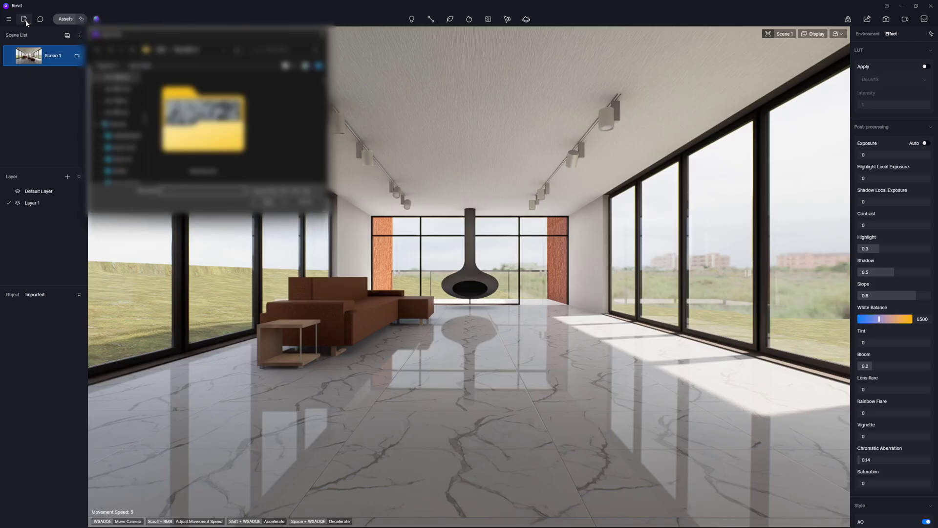
pyautogui.doubleClick(204, 115)
pyautogui.doubleClick(203, 116)
pyautogui.click(506, 412)
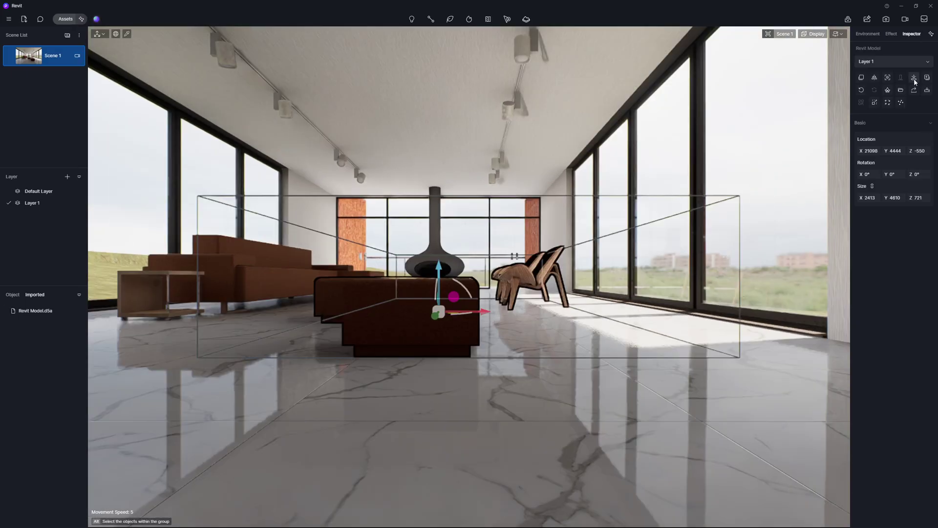
pyautogui.click(29, 55)
# - Examine the Revit Model's hierarchy in the object list, including the contents of the Seating and Sofa - Ottoman groups
pyautogui.click(12, 294)
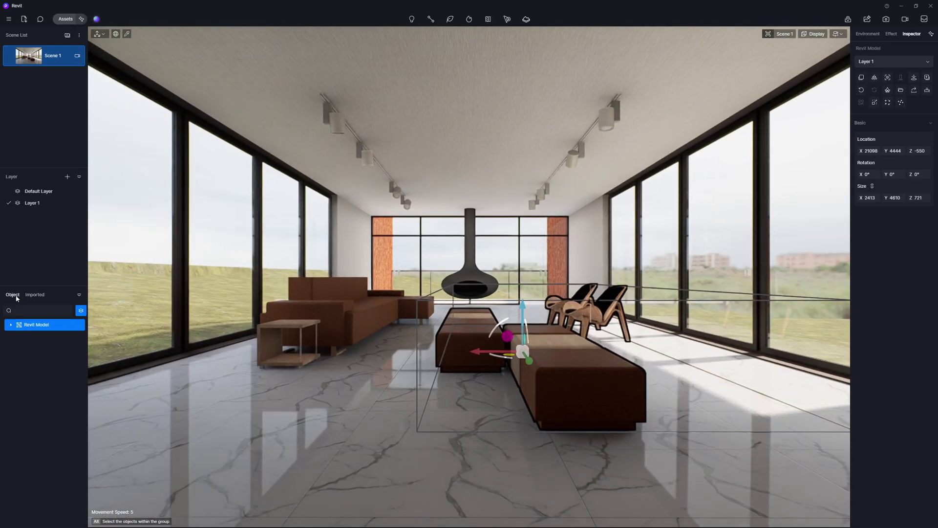
pyautogui.click(11, 324)
pyautogui.click(19, 336)
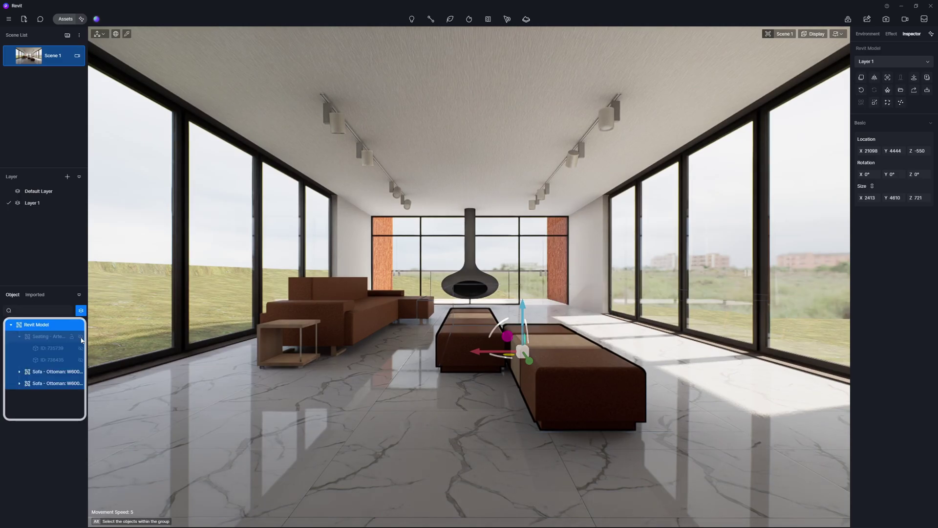
pyautogui.click(20, 371)
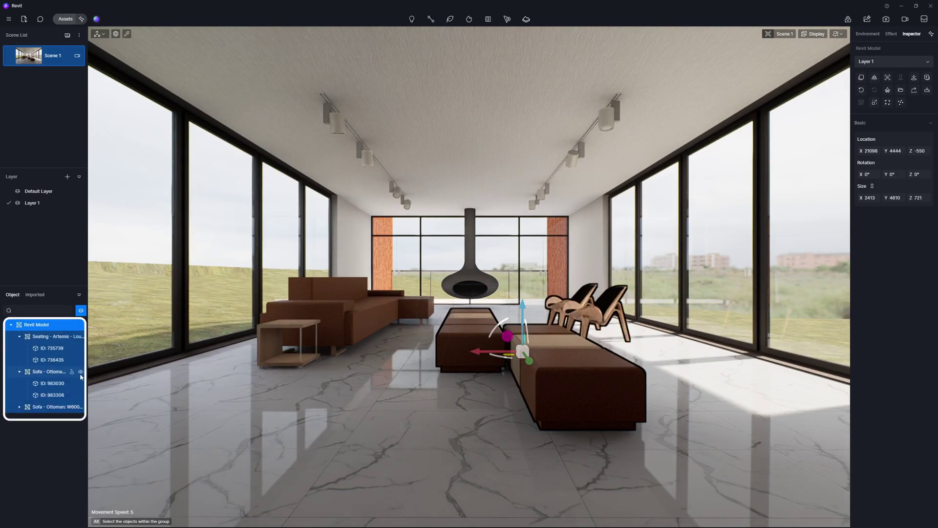
pyautogui.click(19, 408)
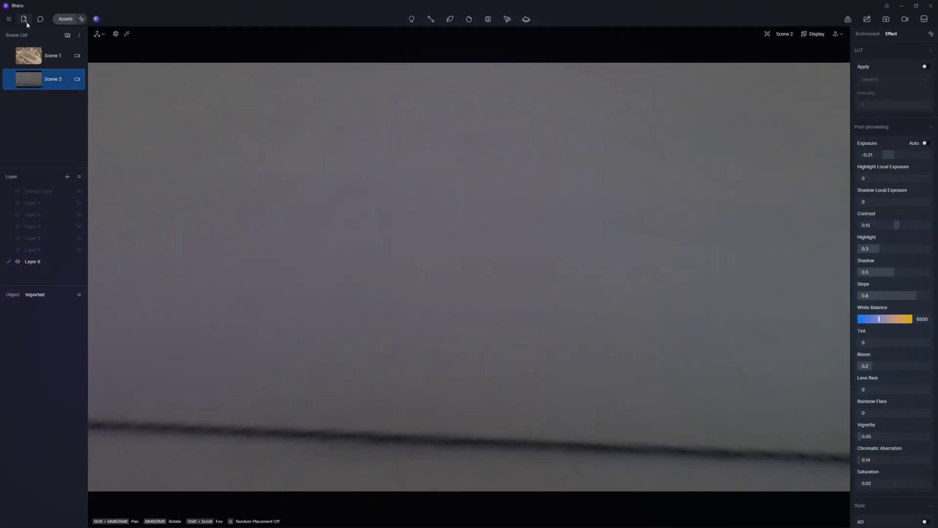
# - Import Context.3dm and Rhino Model.d5a together and place them in Scene 2
pyautogui.click(24, 18)
pyautogui.click(176, 87)
pyautogui.keyDown('shift'); pyautogui.click(173, 98); pyautogui.keyUp('shift')
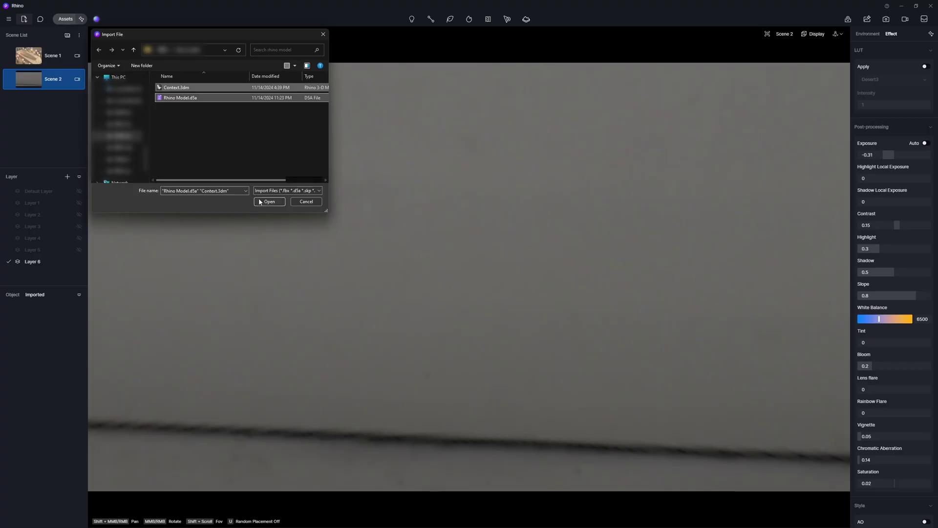
pyautogui.click(261, 202)
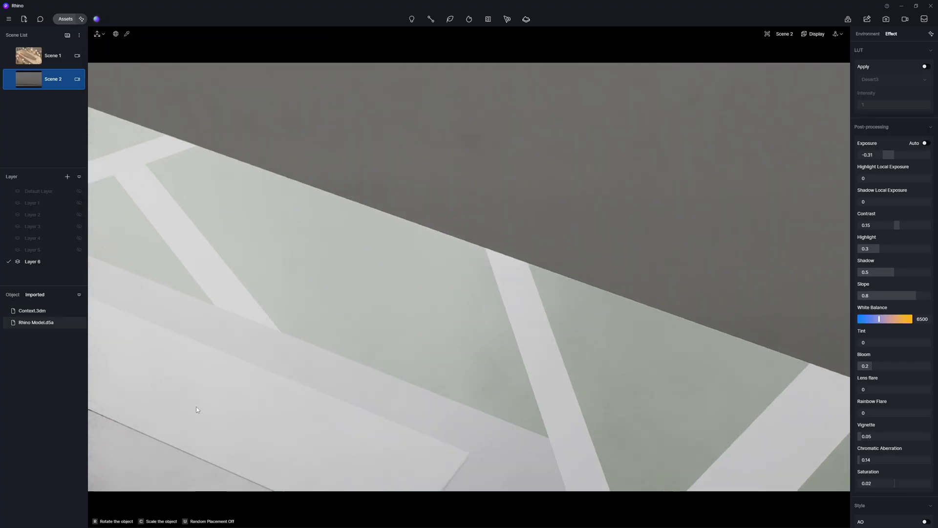
pyautogui.click(686, 197)
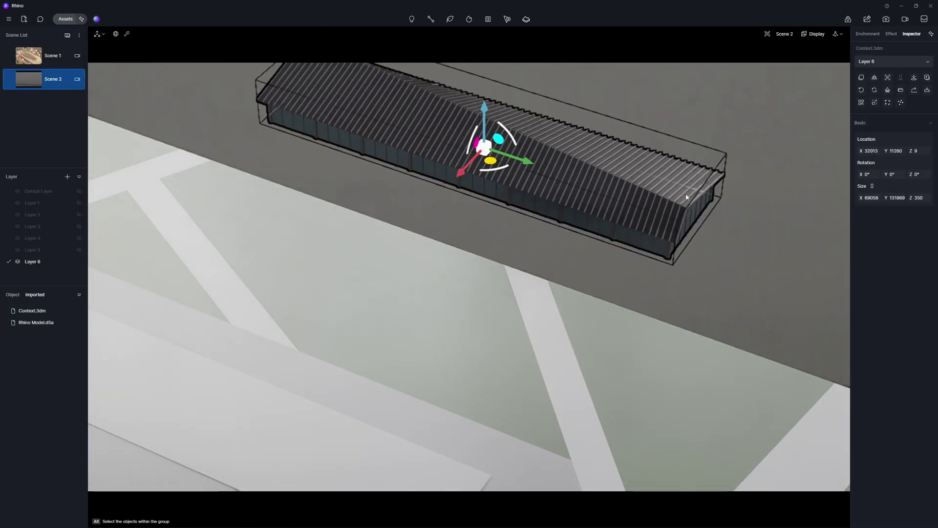
# - Select both the context model and the building, align their coordinates together and clear the selection
pyautogui.click(428, 291)
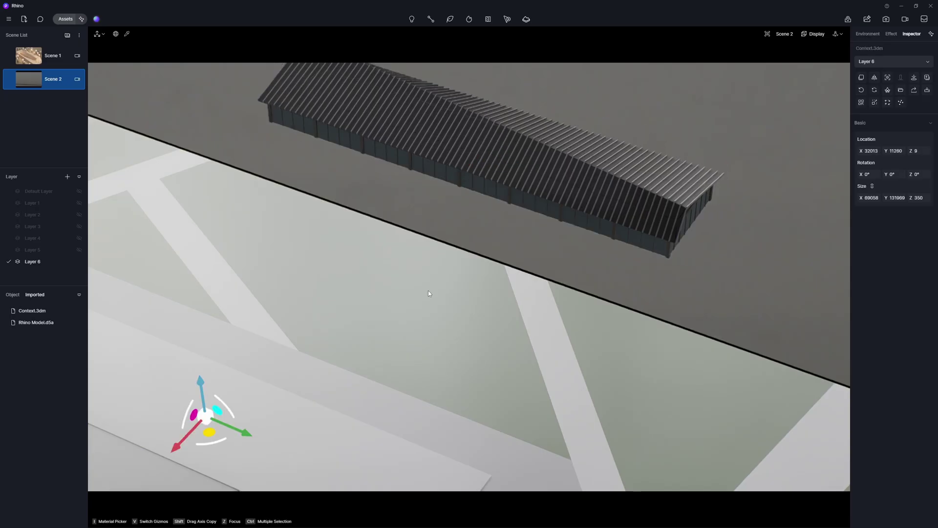
pyautogui.keyDown('ctrl'); pyautogui.click(582, 172); pyautogui.keyUp('ctrl')
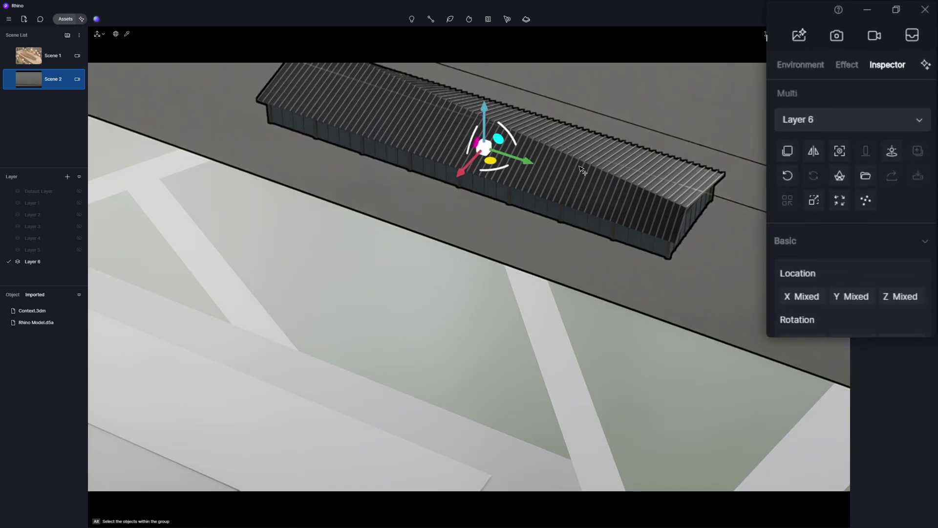
pyautogui.click(891, 153)
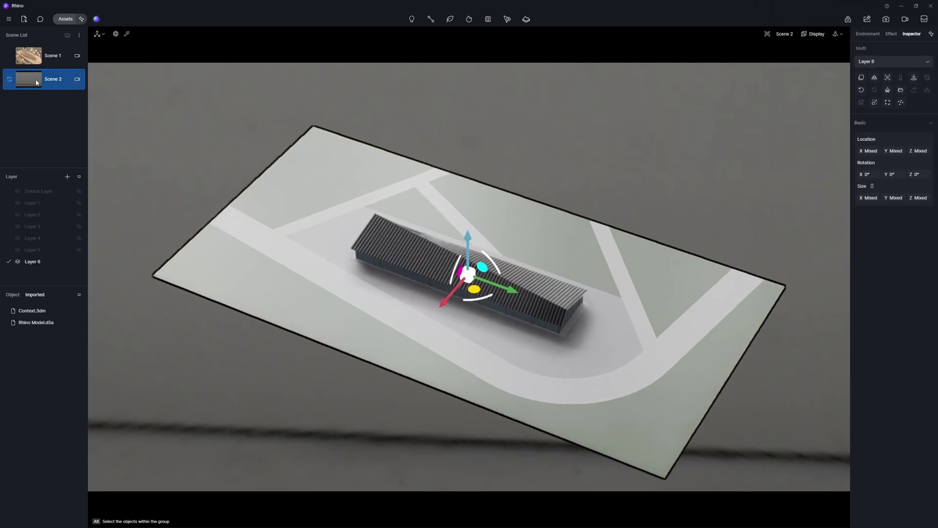
pyautogui.press('Escape')
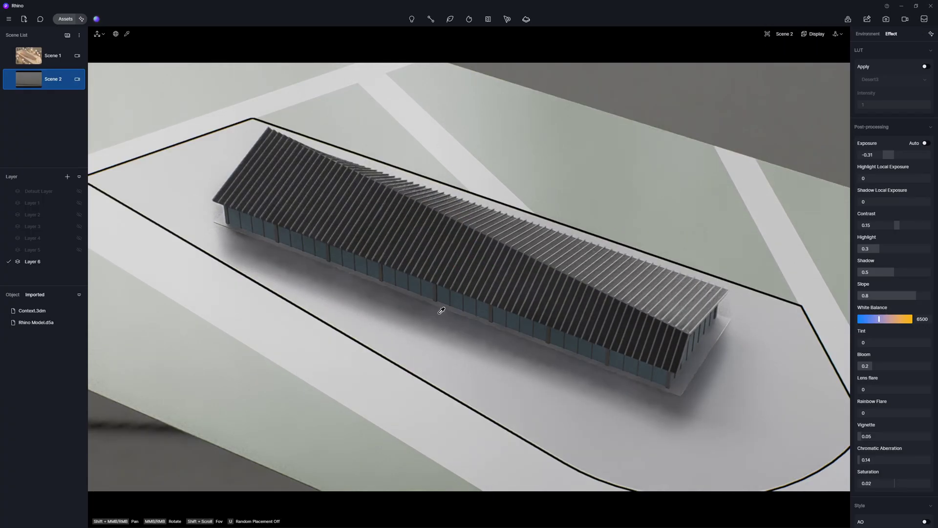
# - Pick the material of the building's wall panels and open its base color for editing
pyautogui.click(447, 294)
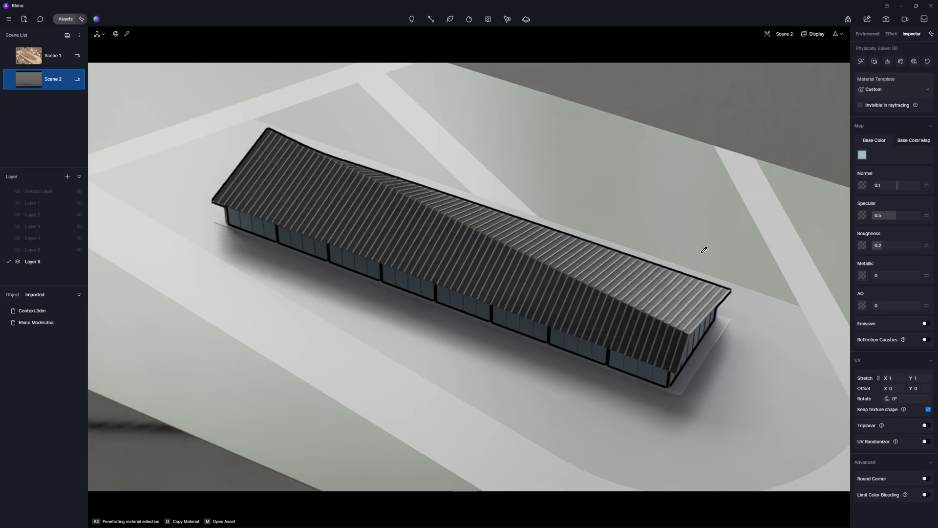
pyautogui.click(863, 155)
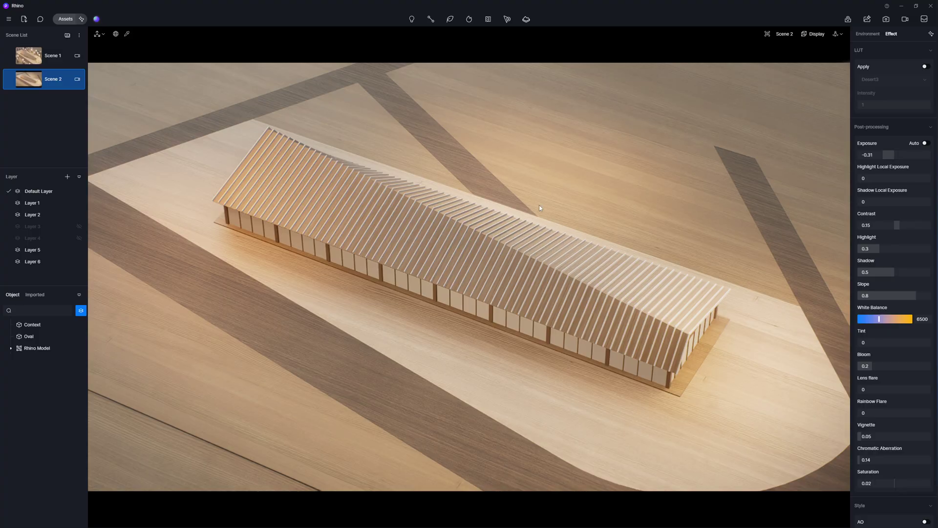
# - In video mode, switch Clip 3 to the timeline view and apply the Drop animation template
pyautogui.click(904, 19)
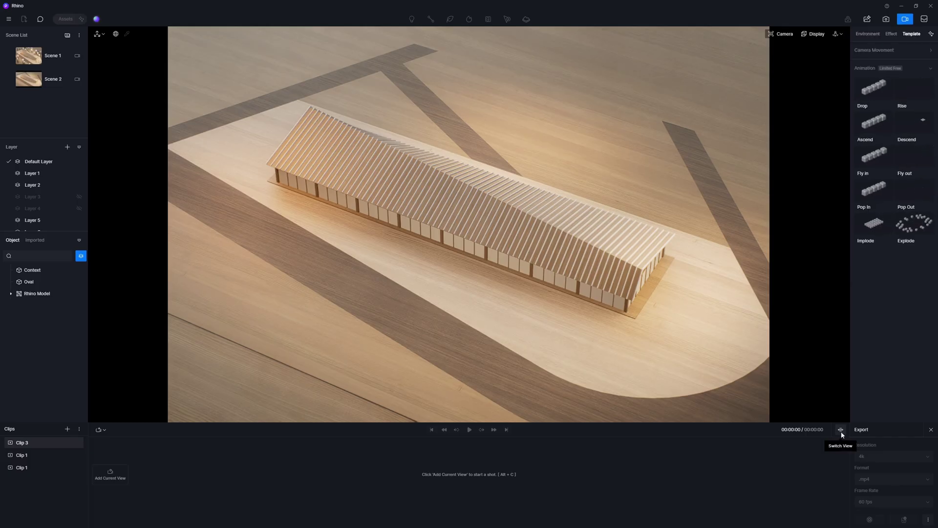
pyautogui.click(841, 431)
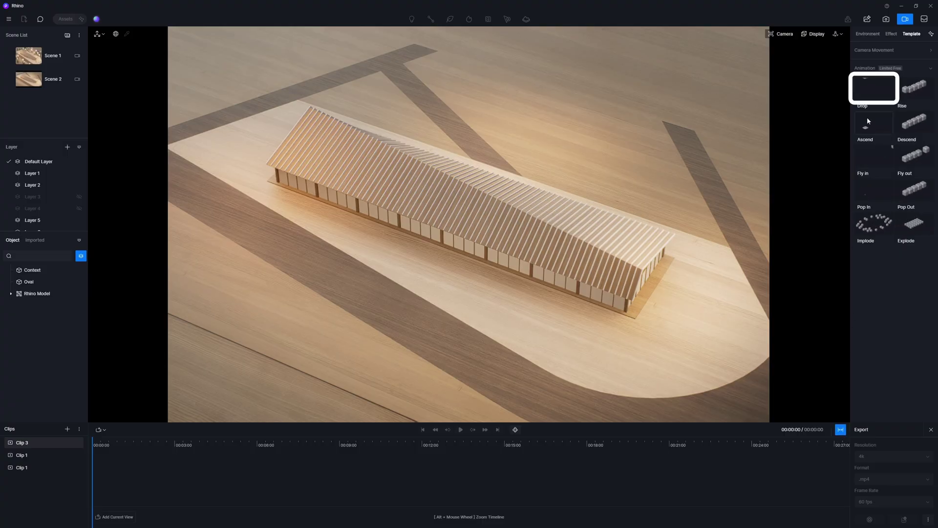
pyautogui.click(870, 92)
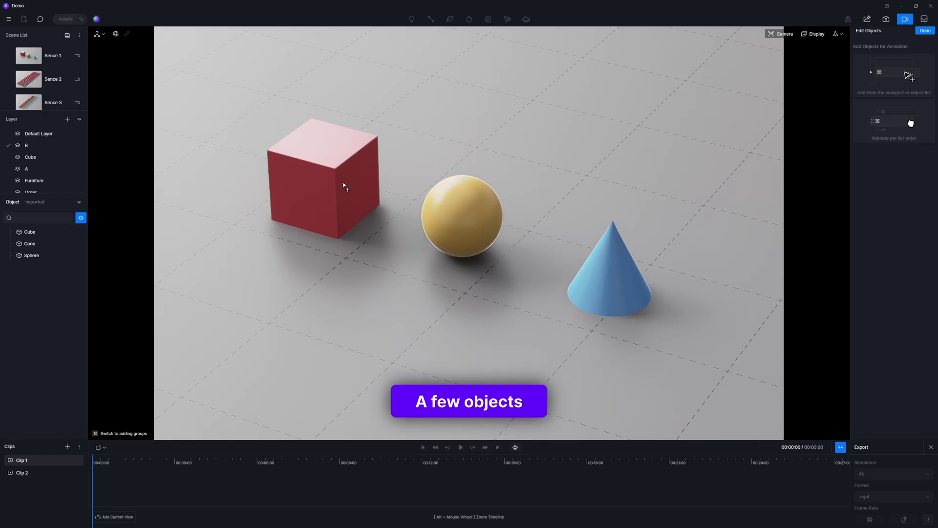
# - Add the cube, sphere and cone, in that order, to the animation's object list and select the cube
pyautogui.click(344, 185)
pyautogui.click(468, 217)
pyautogui.click(612, 282)
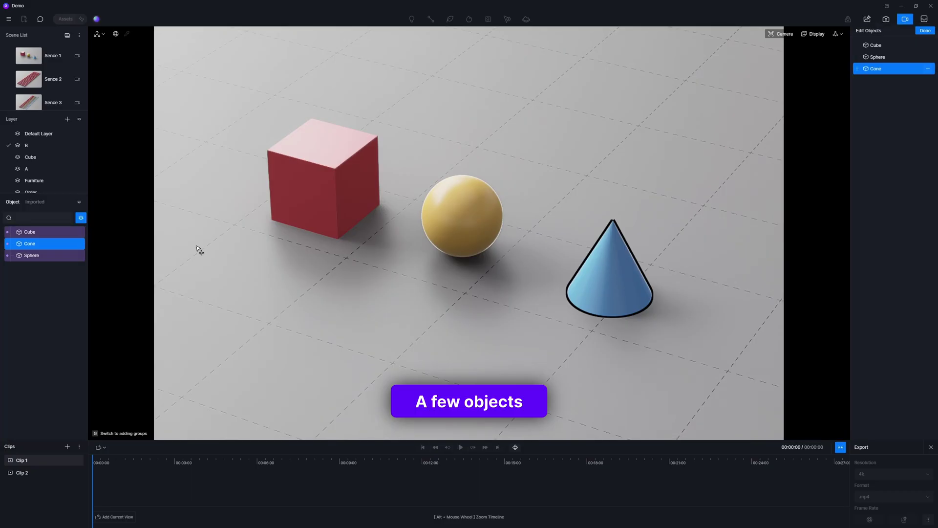
pyautogui.click(322, 179)
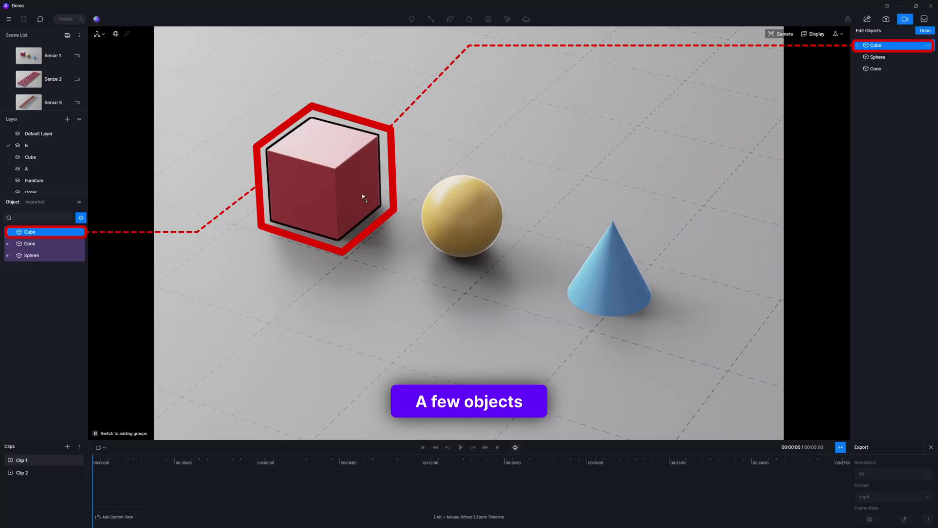
# - Select the sphere, cone and cube in turn, in the viewport and the object list, to examine their matching entries
pyautogui.click(464, 218)
pyautogui.click(605, 279)
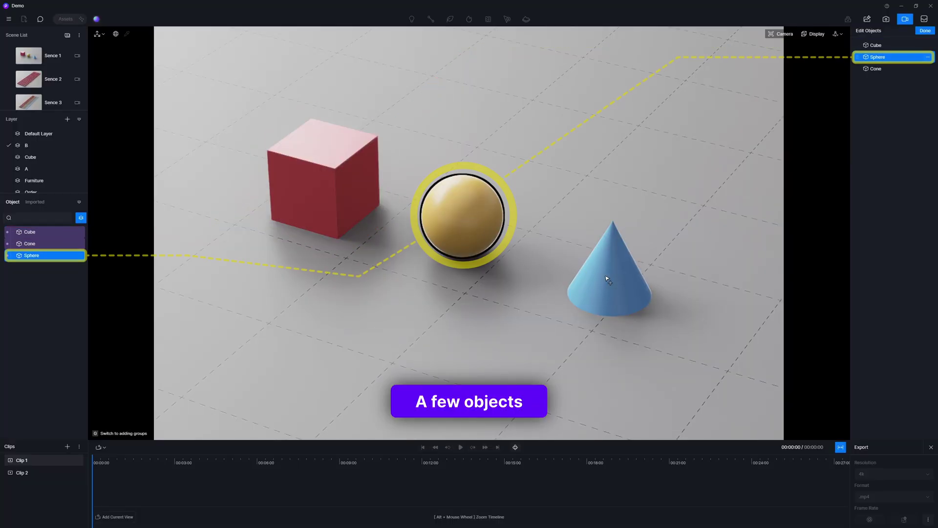
pyautogui.click(37, 232)
pyautogui.click(40, 243)
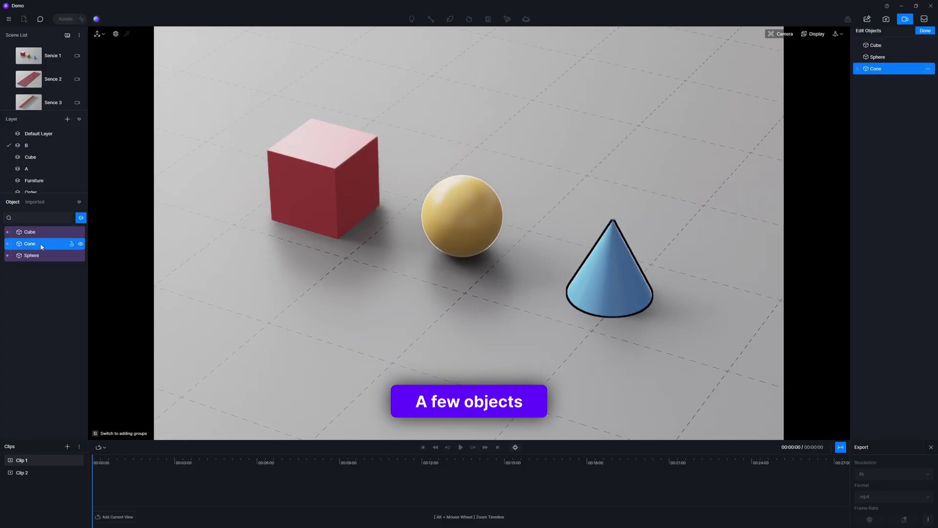
pyautogui.click(43, 255)
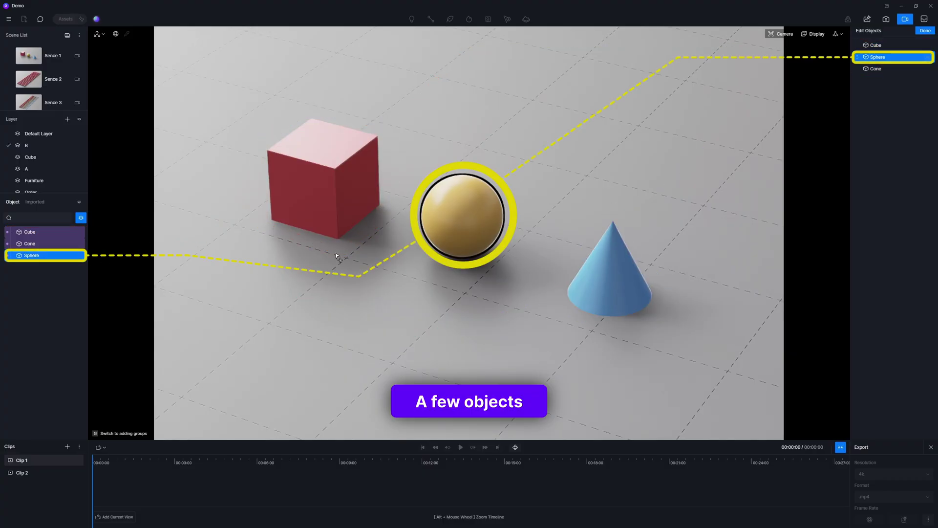
# - Remove the cone and the sphere from the animation's object list, keeping only the cube
pyautogui.click(882, 70)
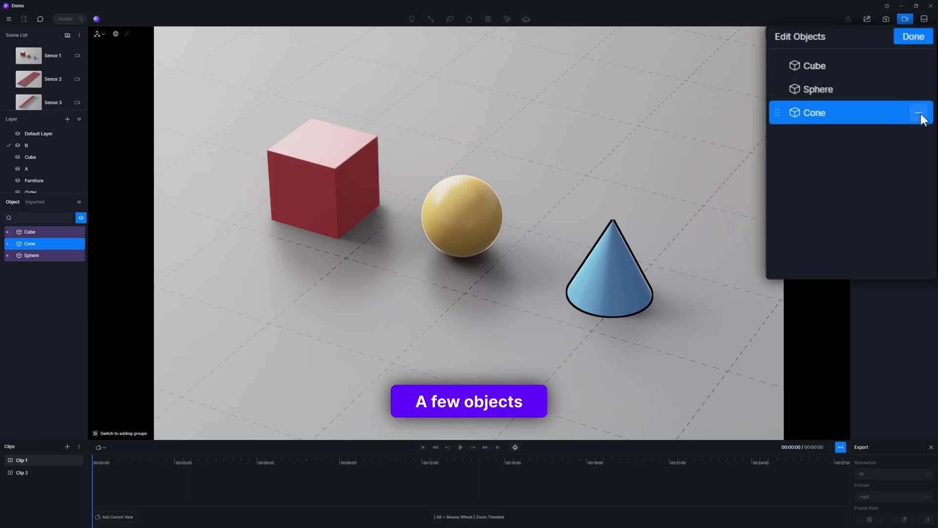
pyautogui.click(919, 113)
pyautogui.click(921, 90)
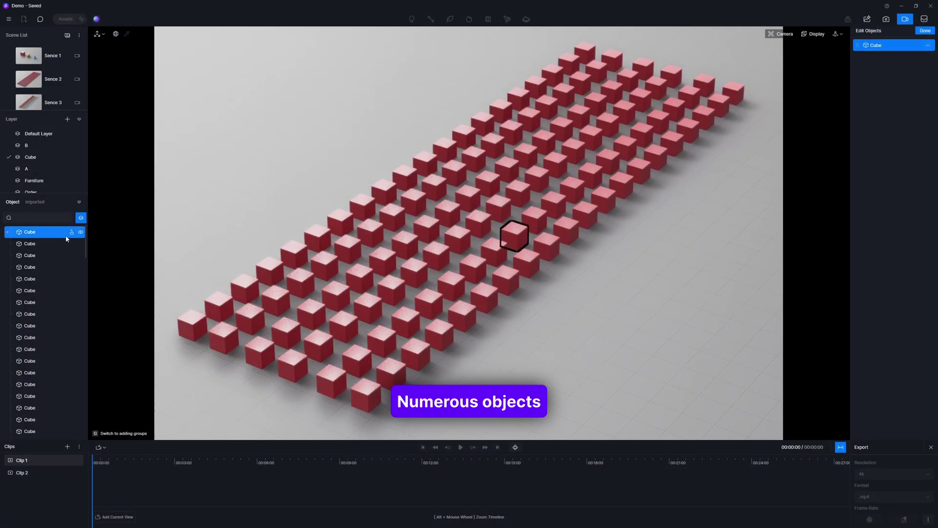
# - Add all the cubes to the animation, first as a range from the object list and again through the whole Cube layer
pyautogui.moveTo(87, 231); pyautogui.dragTo(84, 432)
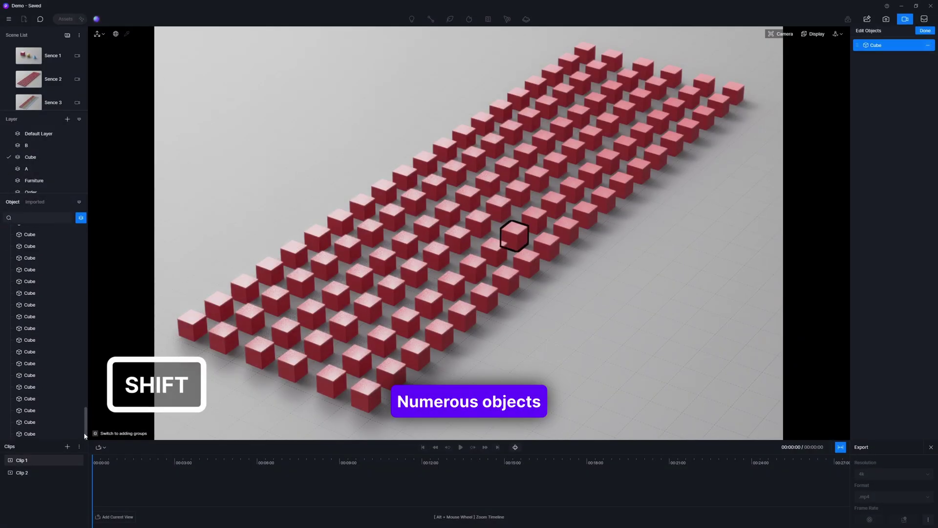
pyautogui.keyDown('shift'); pyautogui.click(53, 434); pyautogui.keyUp('shift')
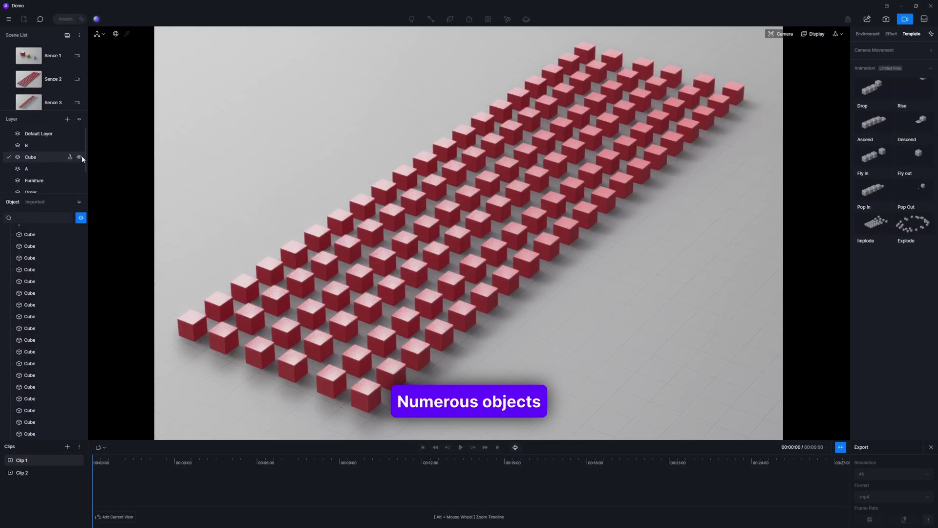
pyautogui.click(73, 157)
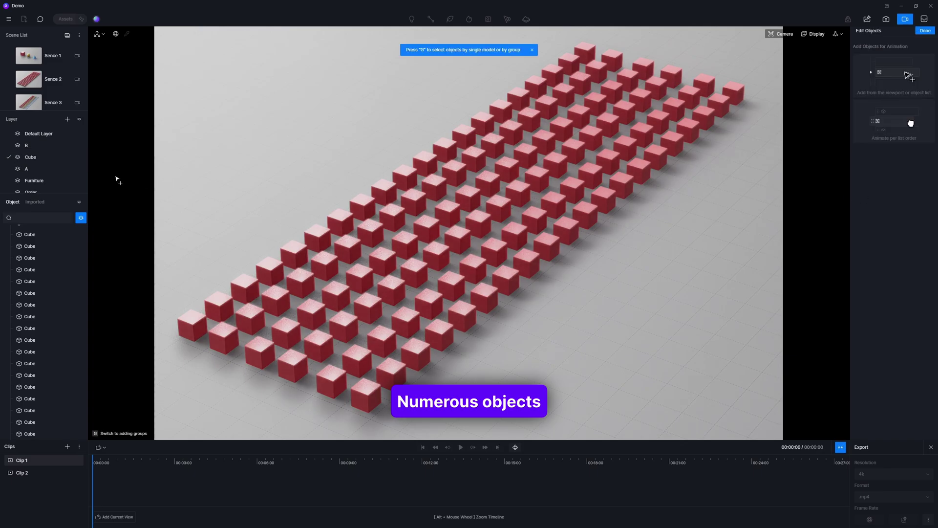
pyautogui.click(46, 157)
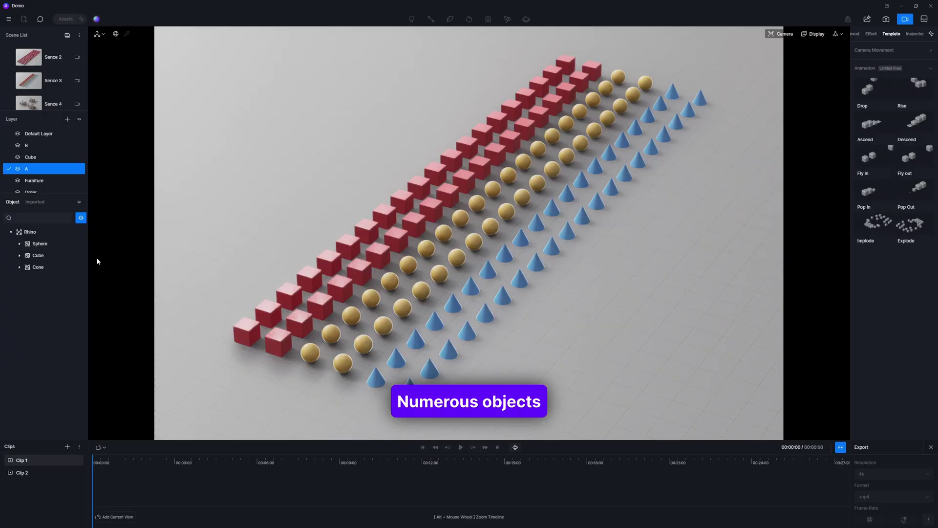
# - Add the entire Cube group of the Rhino model in layer A to an animation and finish editing its objects
pyautogui.click(20, 255)
pyautogui.doubleClick(81, 256)
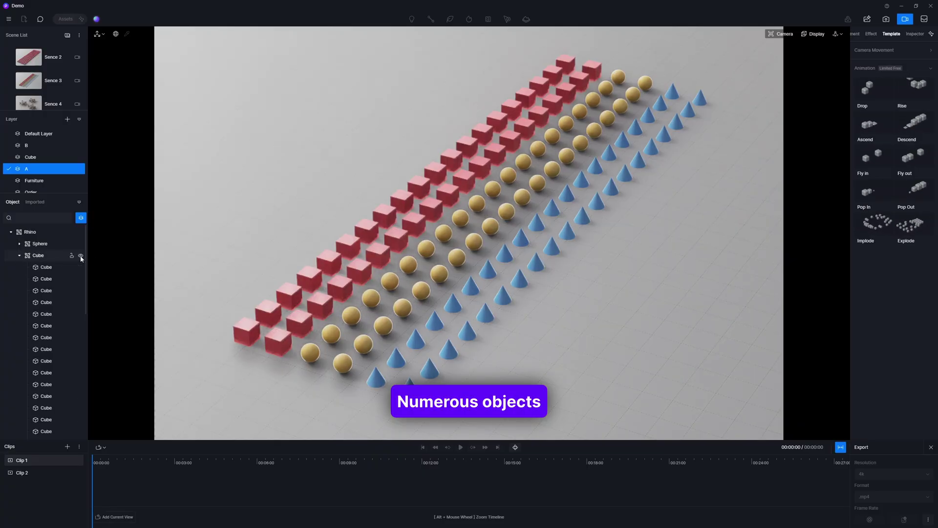
pyautogui.click(81, 256)
pyautogui.click(81, 256)
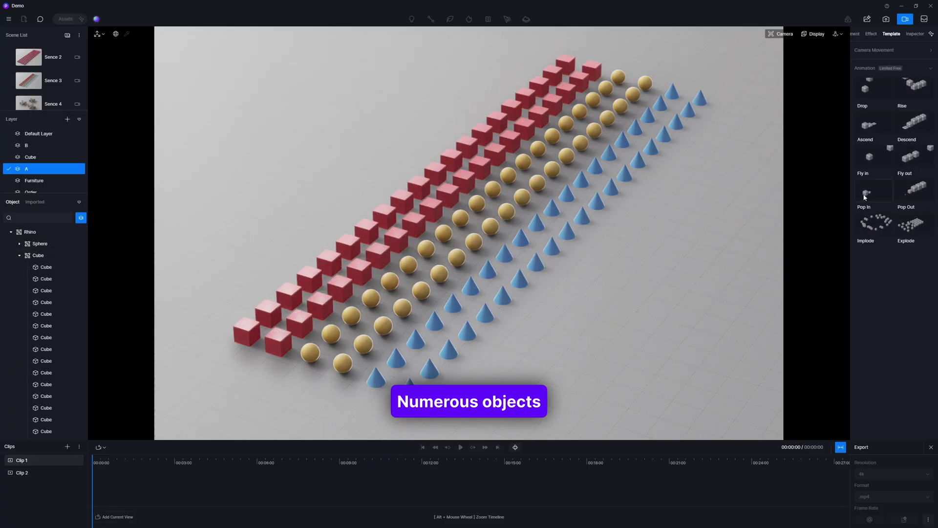
pyautogui.click(39, 255)
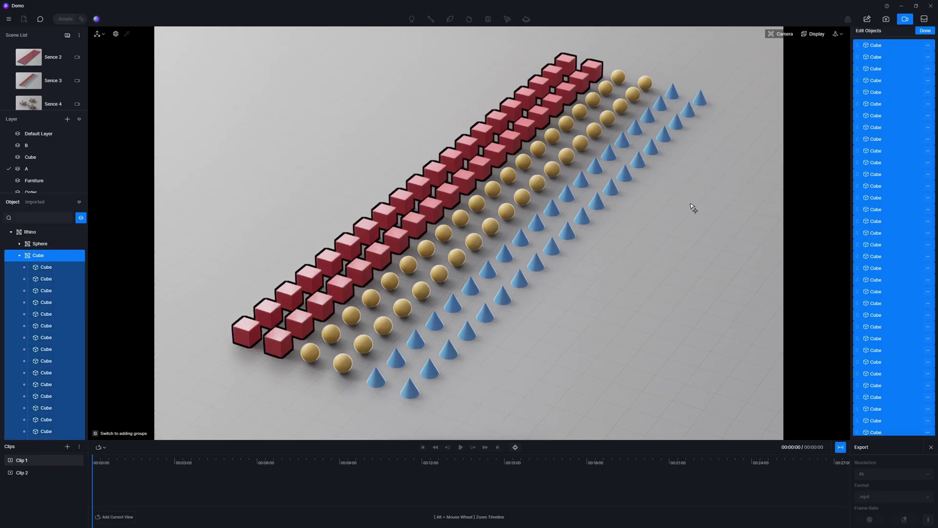
pyautogui.click(921, 33)
pyautogui.click(909, 223)
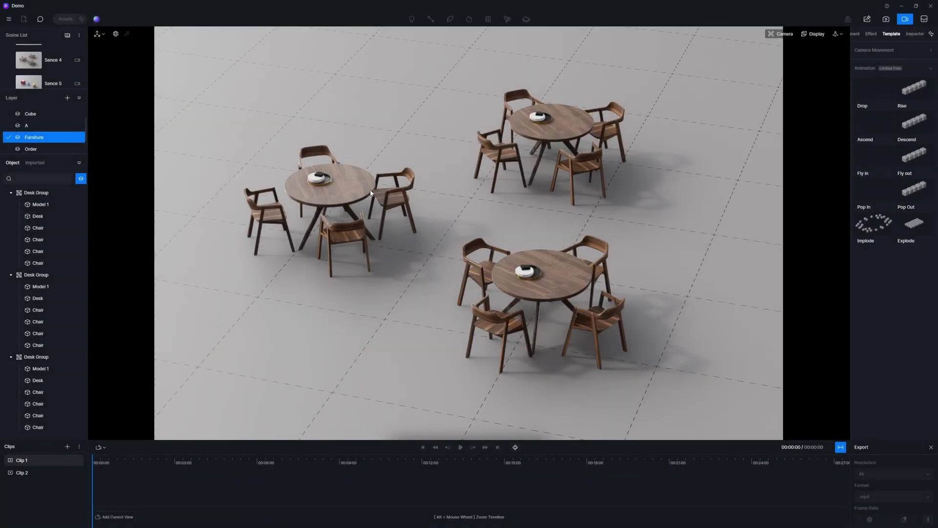
# - Apply the Pop In template, add the three Desk Groups as whole groups and finish editing the objects
pyautogui.click(357, 190)
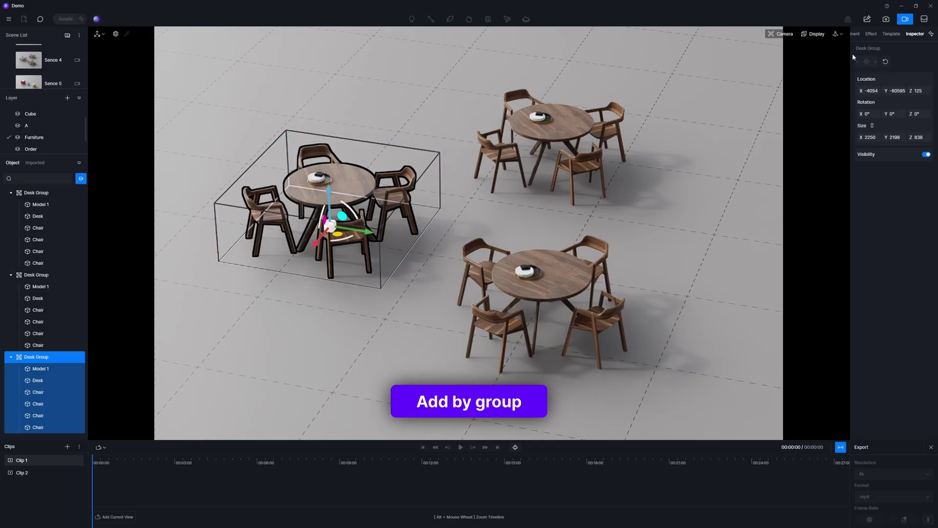
pyautogui.click(888, 34)
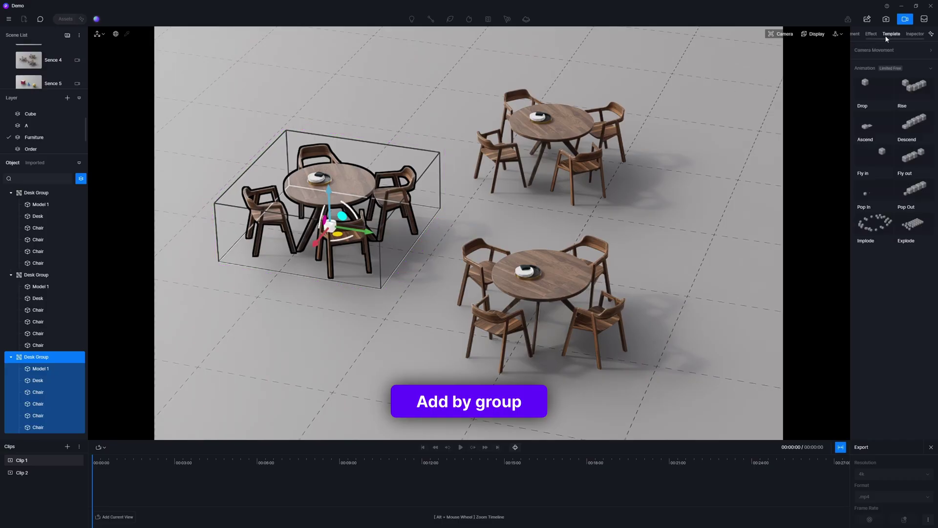
pyautogui.click(873, 192)
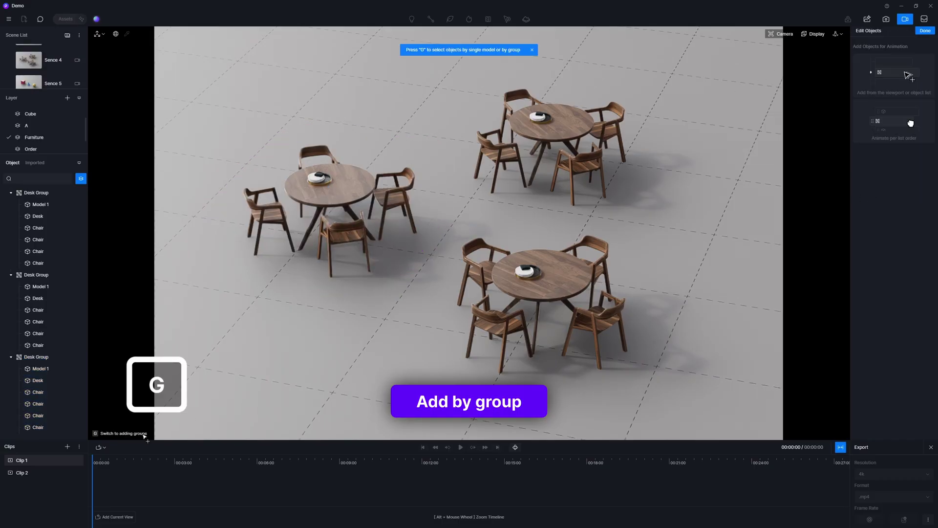
pyautogui.press('g')
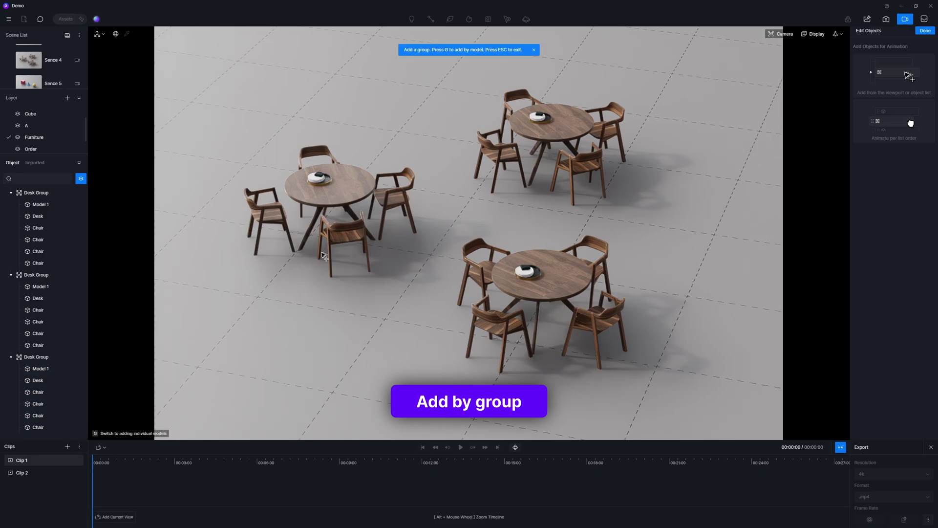
pyautogui.click(355, 189)
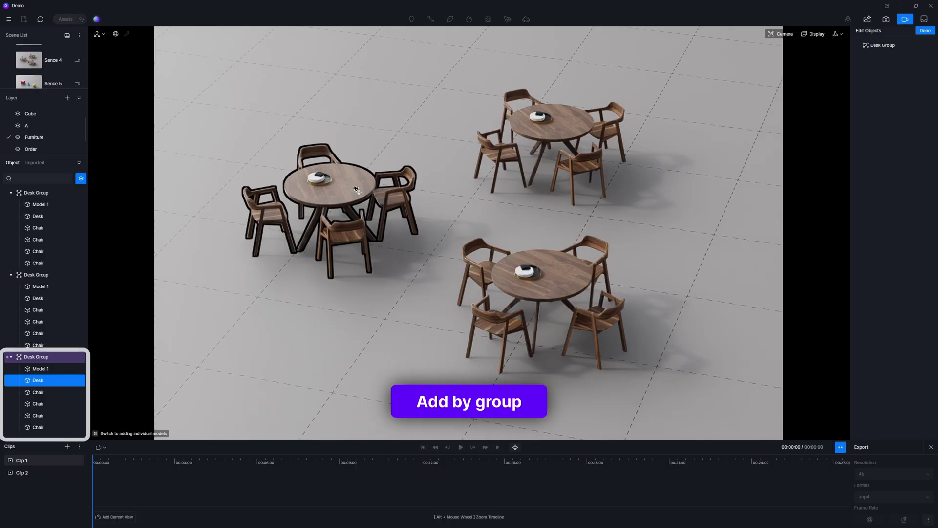
pyautogui.click(565, 273)
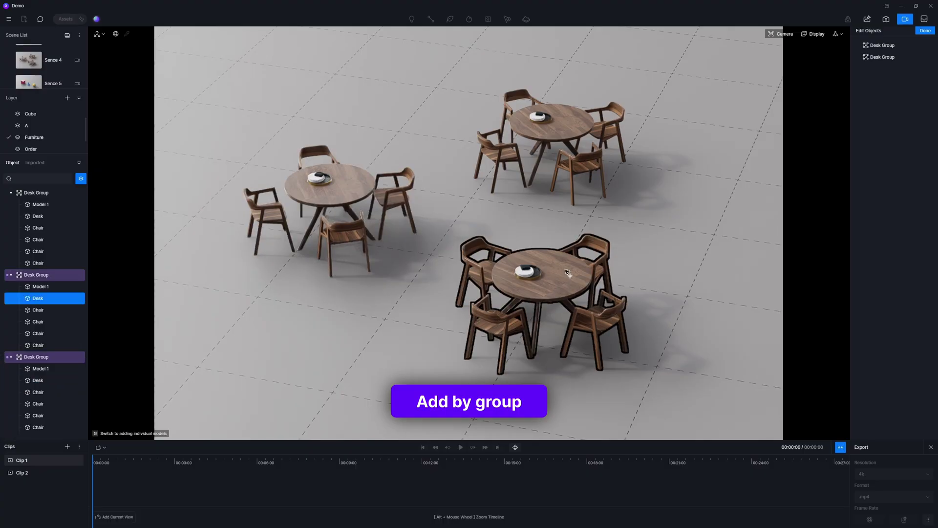
pyautogui.click(568, 126)
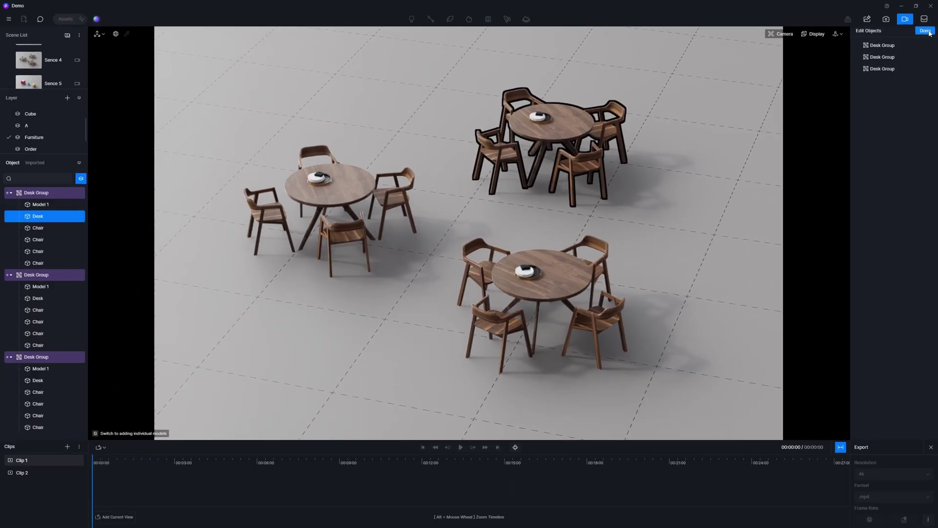
pyautogui.click(925, 31)
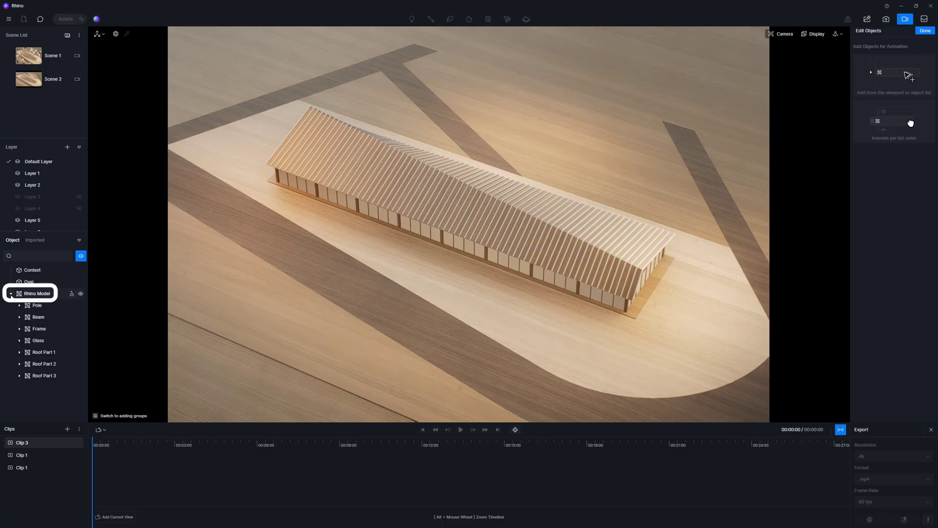
# - Add the Rhino model's Pole group to the Drop animation, finish the object list and try lengthening its timeline segment
pyautogui.click(50, 307)
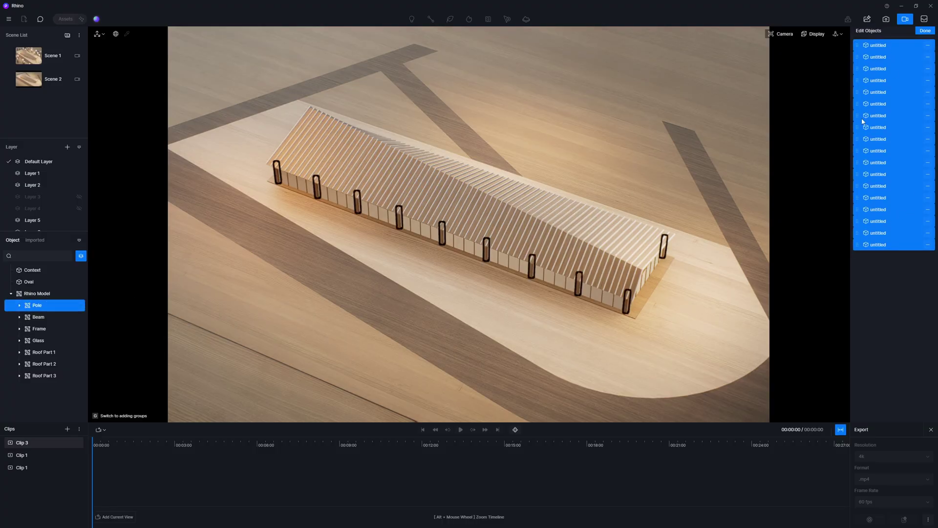
pyautogui.click(922, 34)
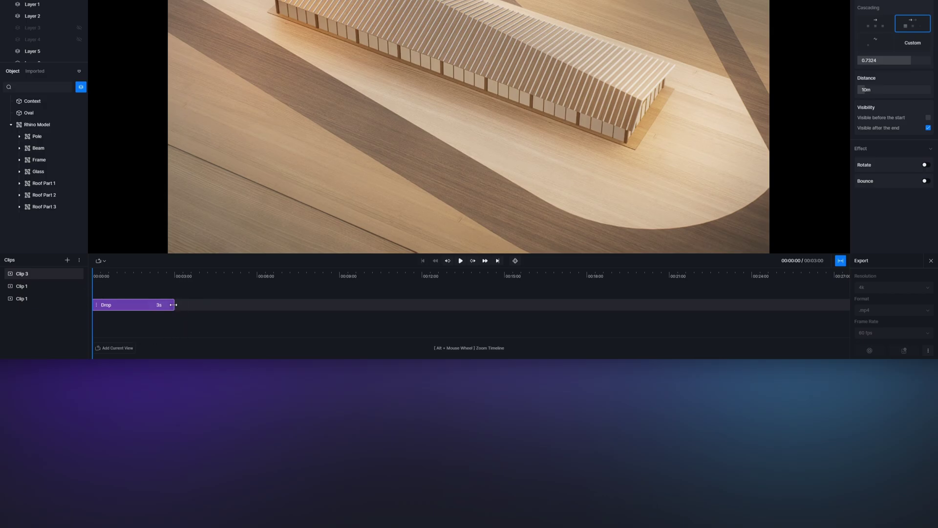
pyautogui.moveTo(174, 307)
pyautogui.mouseDown()
pyautogui.moveTo(415, 309)
pyautogui.moveTo(212, 306)
pyautogui.mouseUp()
# - Duplicate the Pole animation segment and cut the copy down to a short portion within its 3-second span
pyautogui.rightClick(132, 305)
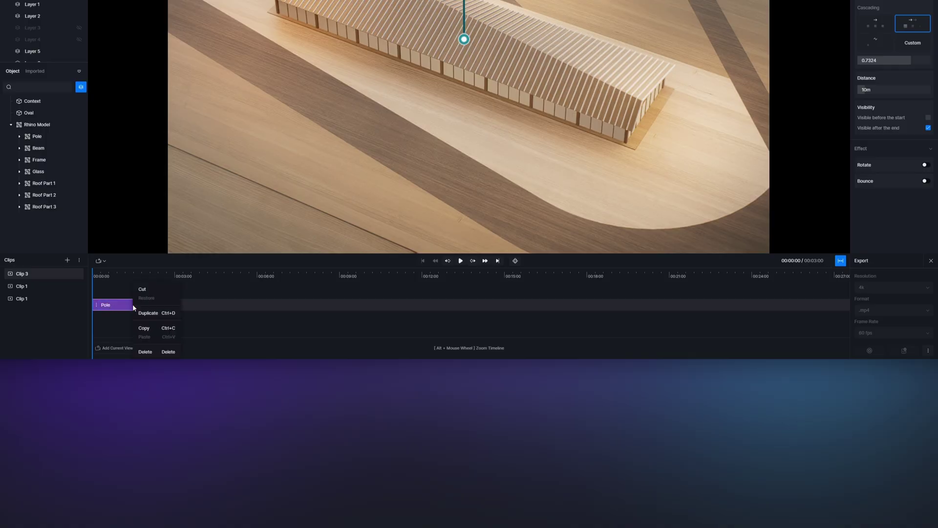
pyautogui.click(148, 312)
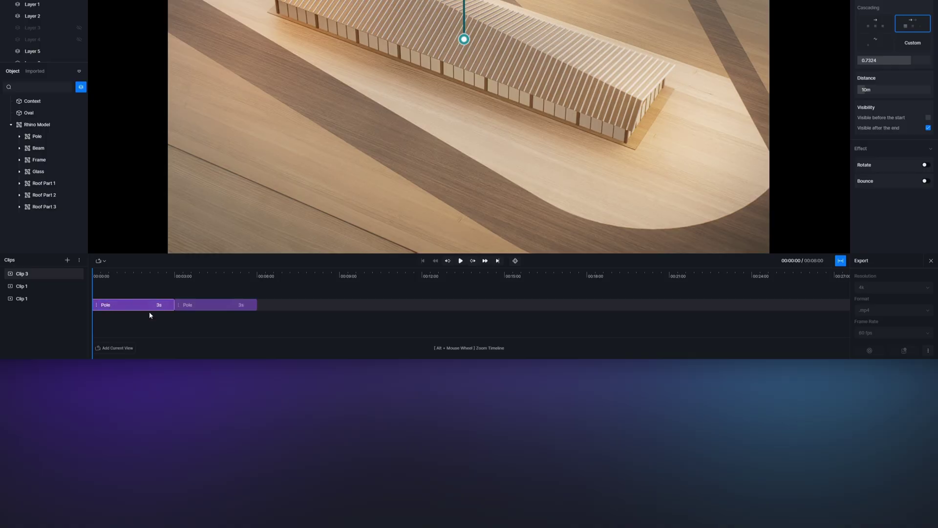
pyautogui.click(214, 307)
pyautogui.rightClick(214, 307)
pyautogui.click(231, 289)
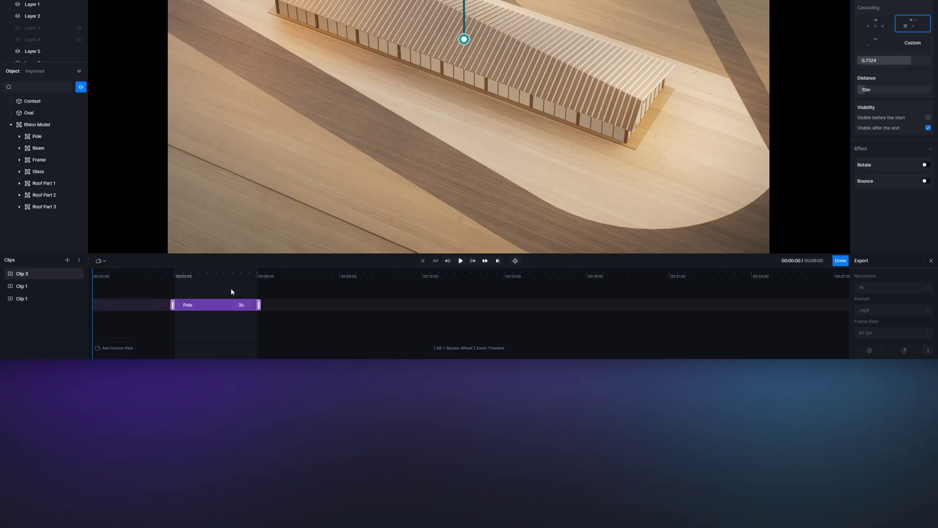
pyautogui.moveTo(261, 305); pyautogui.dragTo(190, 305)
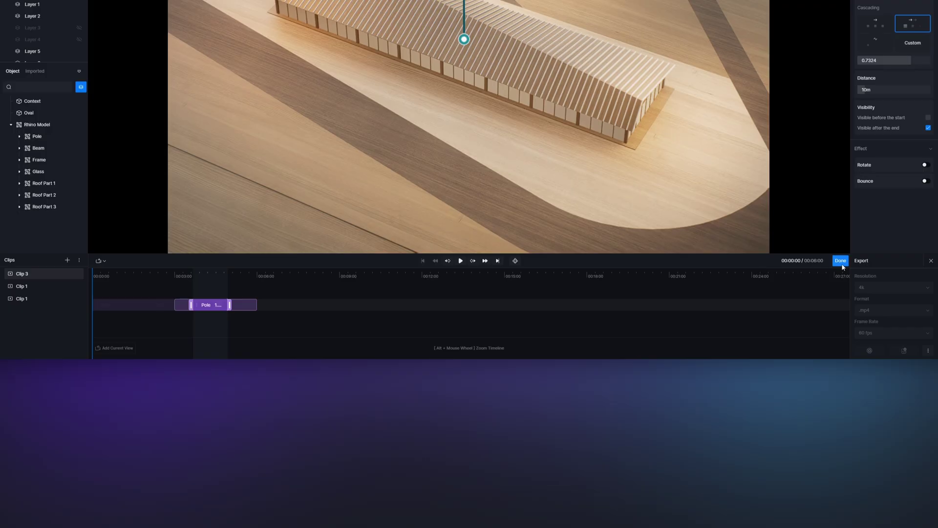
pyautogui.click(842, 264)
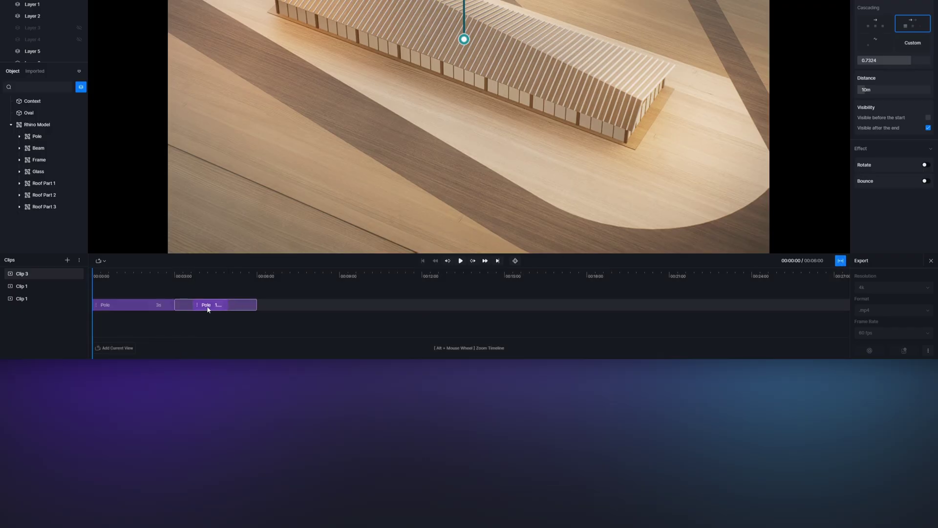
# - Move the trimmed Pole copy to a second track starting at about 12 seconds, and delete it
pyautogui.moveTo(208, 309); pyautogui.dragTo(403, 329)
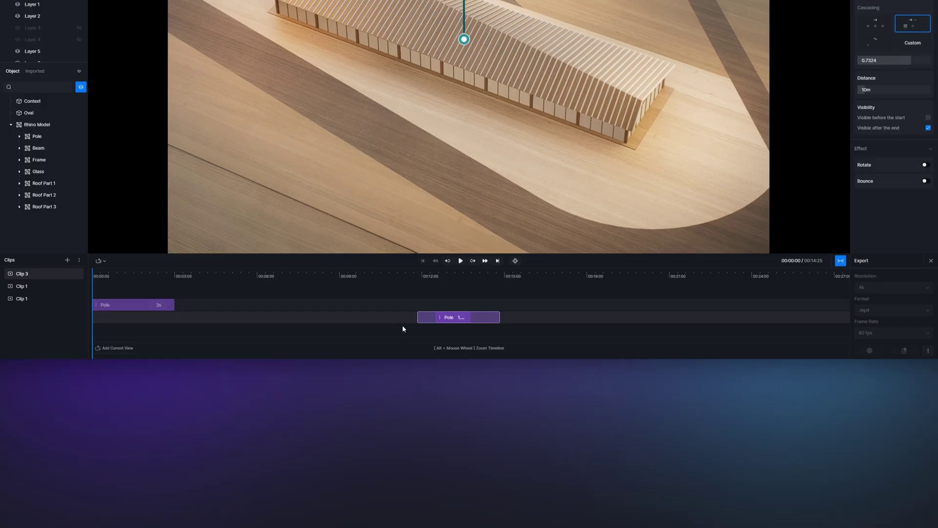
pyautogui.rightClick(449, 321)
pyautogui.click(460, 351)
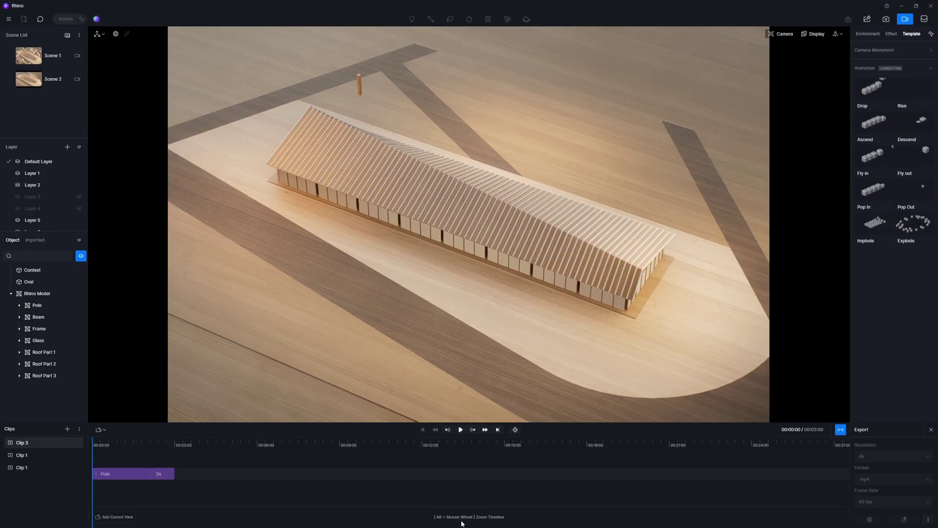
# - Add a Pop In animation for the Beam group and a Drop animation for the Frame group
pyautogui.click(910, 224)
pyautogui.click(30, 327)
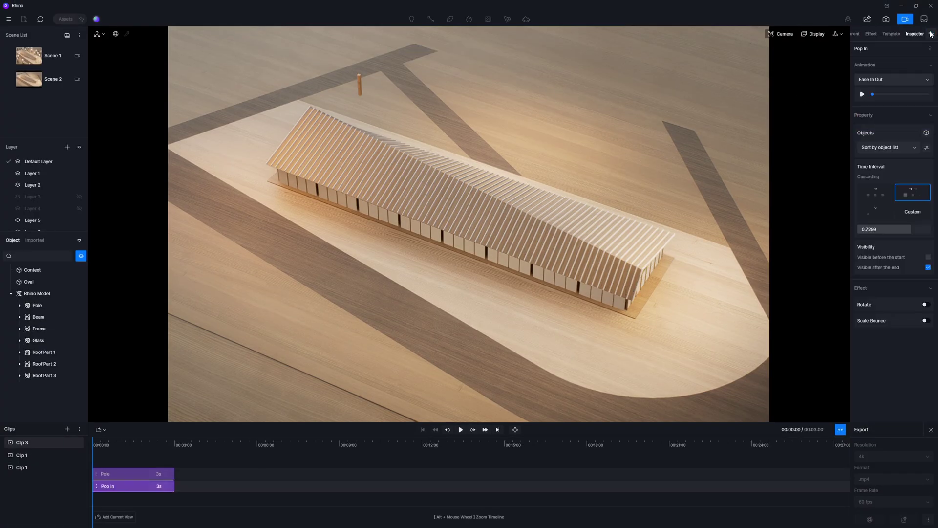
pyautogui.click(925, 30)
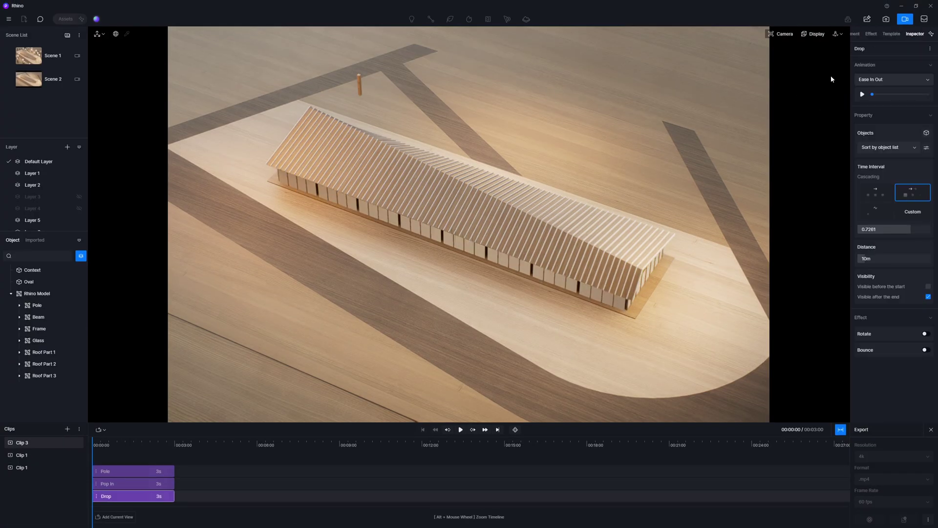
# - Add an Ascend animation for the Glass group
pyautogui.click(891, 31)
pyautogui.click(919, 220)
pyautogui.click(38, 340)
pyautogui.click(925, 31)
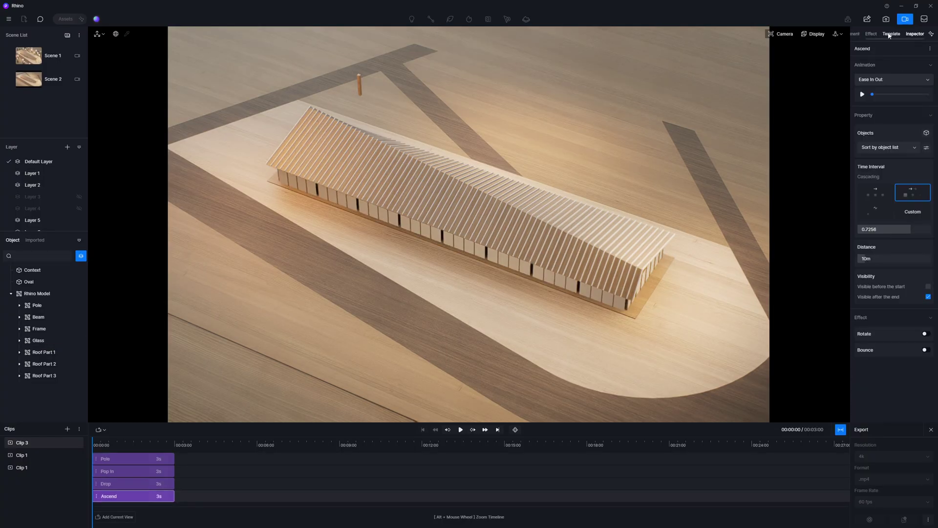
# - Add a Drop animation for the Roof Part 1 group
pyautogui.click(891, 32)
pyautogui.click(913, 223)
pyautogui.click(925, 31)
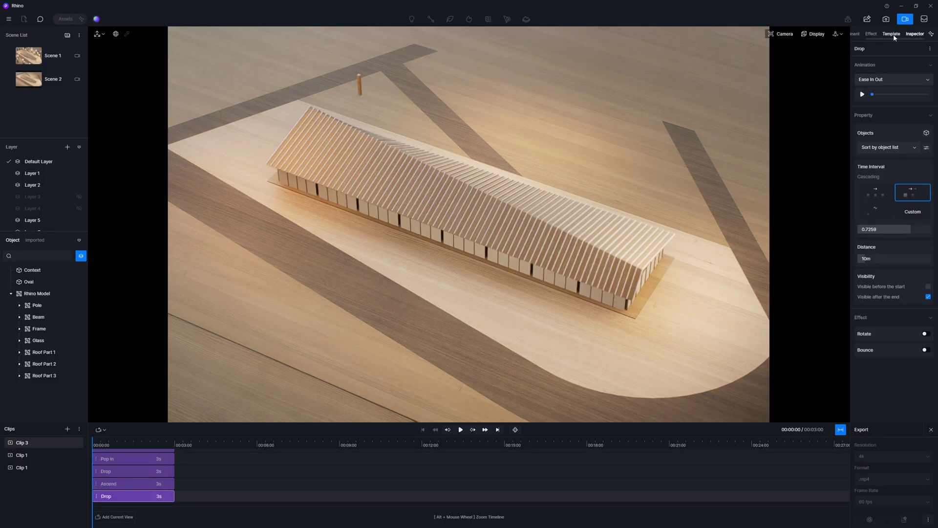
# - Add a Drop animation for the Roof Part 2 group
pyautogui.click(890, 32)
pyautogui.click(868, 89)
pyautogui.click(44, 364)
pyautogui.click(926, 30)
# - Add a Drop animation for the Roof Part 3 group
pyautogui.click(890, 34)
pyautogui.click(868, 89)
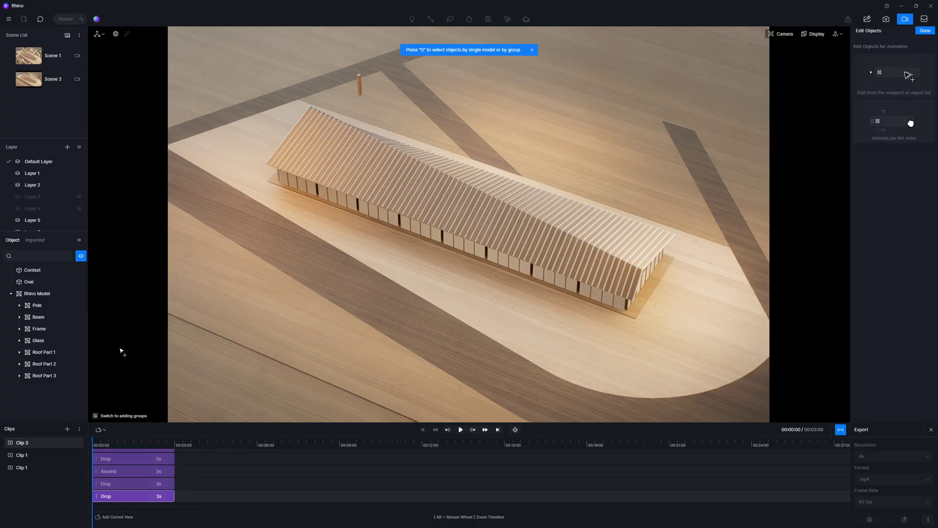
pyautogui.click(44, 375)
# - Stagger the Pop In, Drop and Ascend blocks after Pole so they overlap in sequence, with the first two roof Drops starting together, and play the clip
pyautogui.moveTo(380, 423); pyautogui.dragTo(390, 342)
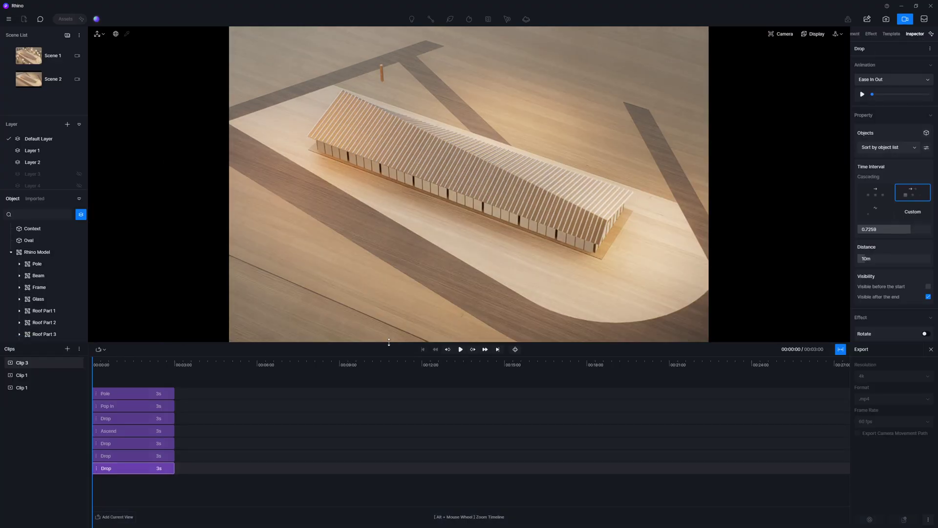
pyautogui.click(133, 405)
pyautogui.keyDown('ctrl'); pyautogui.click(130, 419); pyautogui.keyUp('ctrl')
pyautogui.keyDown('ctrl'); pyautogui.click(129, 430); pyautogui.keyUp('ctrl')
pyautogui.keyDown('ctrl'); pyautogui.click(127, 443); pyautogui.keyUp('ctrl')
pyautogui.keyDown('ctrl'); pyautogui.click(126, 456); pyautogui.keyUp('ctrl')
pyautogui.keyDown('ctrl'); pyautogui.click(126, 469); pyautogui.keyUp('ctrl')
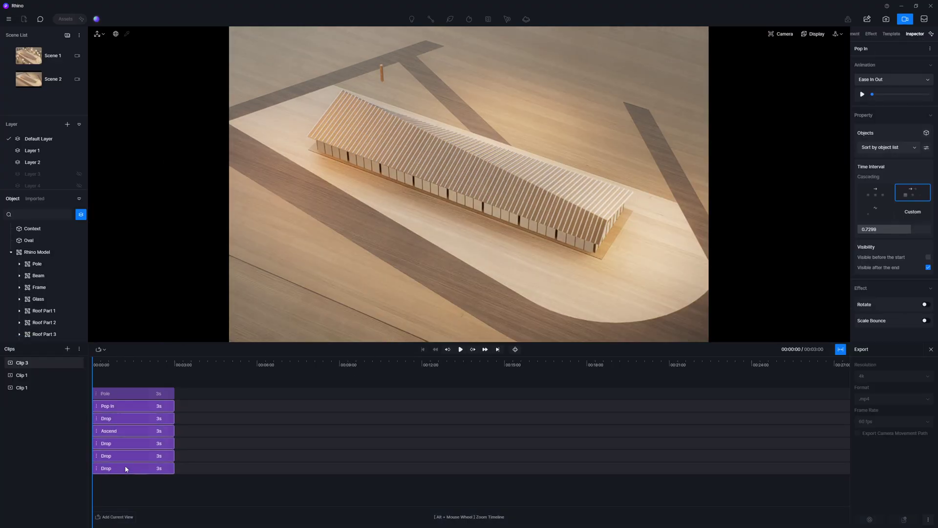
pyautogui.moveTo(126, 467); pyautogui.dragTo(275, 470)
pyautogui.keyDown('ctrl'); pyautogui.click(151, 408); pyautogui.keyUp('ctrl')
pyautogui.keyDown('ctrl'); pyautogui.click(183, 418); pyautogui.keyUp('ctrl')
pyautogui.click(242, 469)
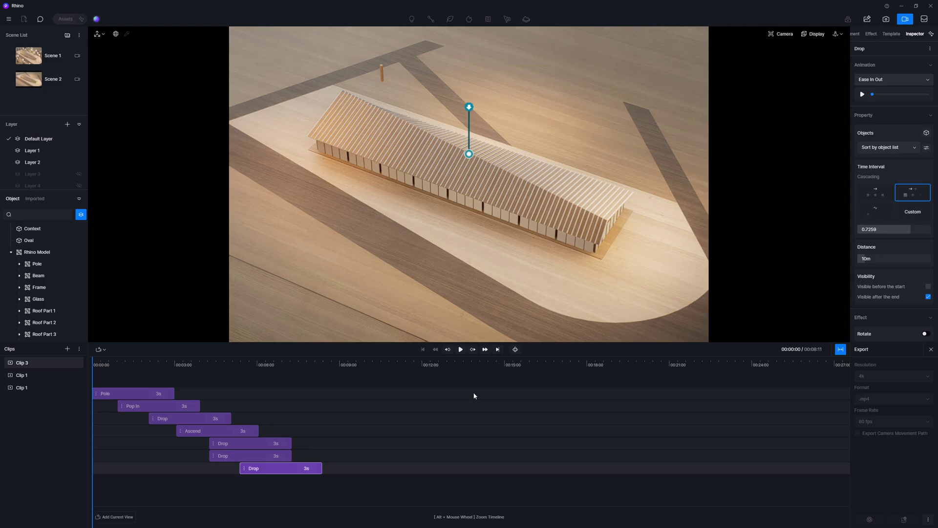
pyautogui.click(461, 350)
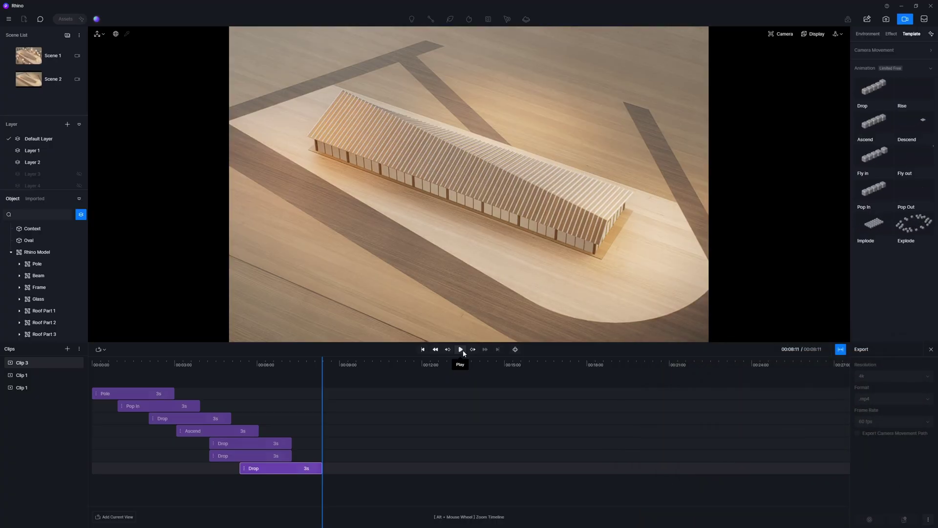
pyautogui.click(342, 415)
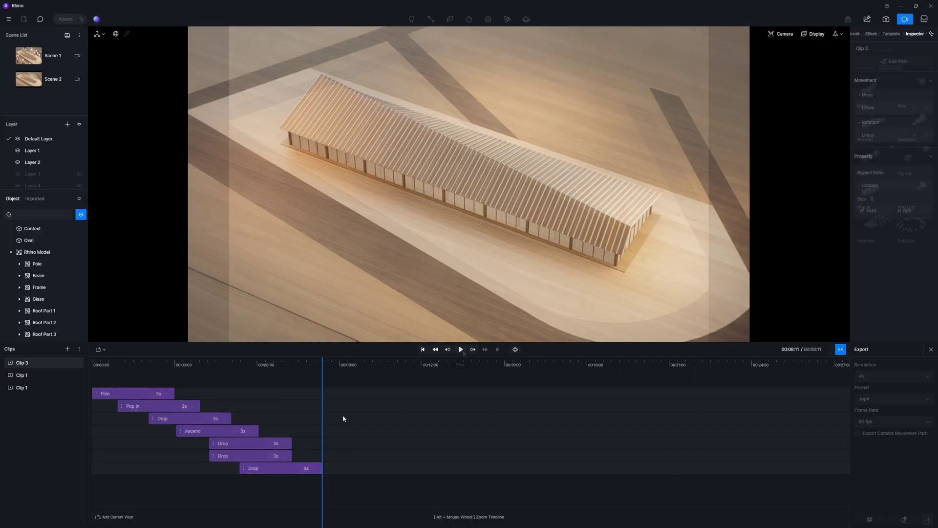
# - Preview the Roof Part 3 Drop animation on its own and open its list of animated objects
pyautogui.click(288, 470)
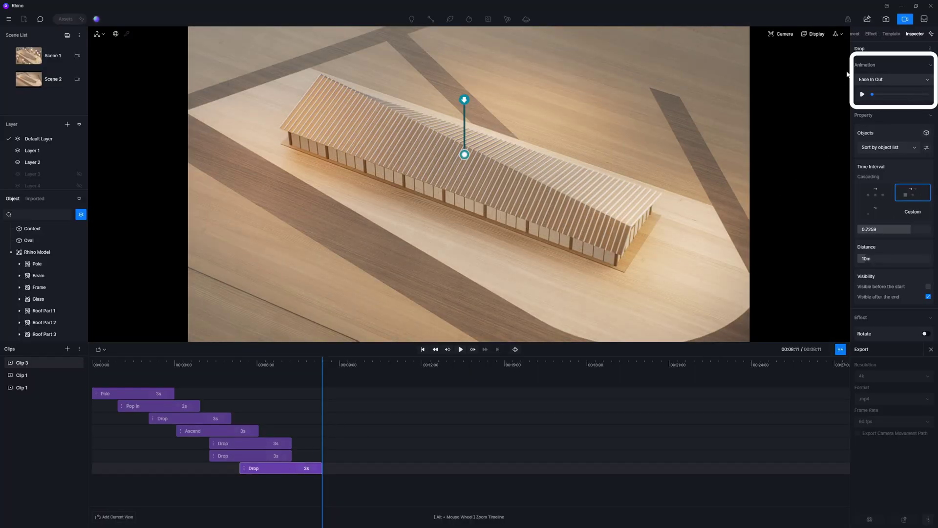
pyautogui.click(863, 95)
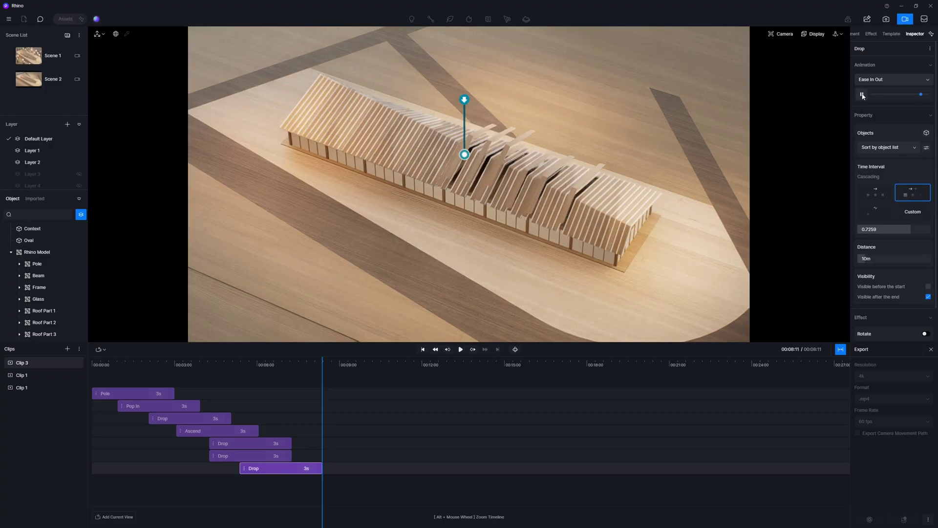
pyautogui.click(863, 95)
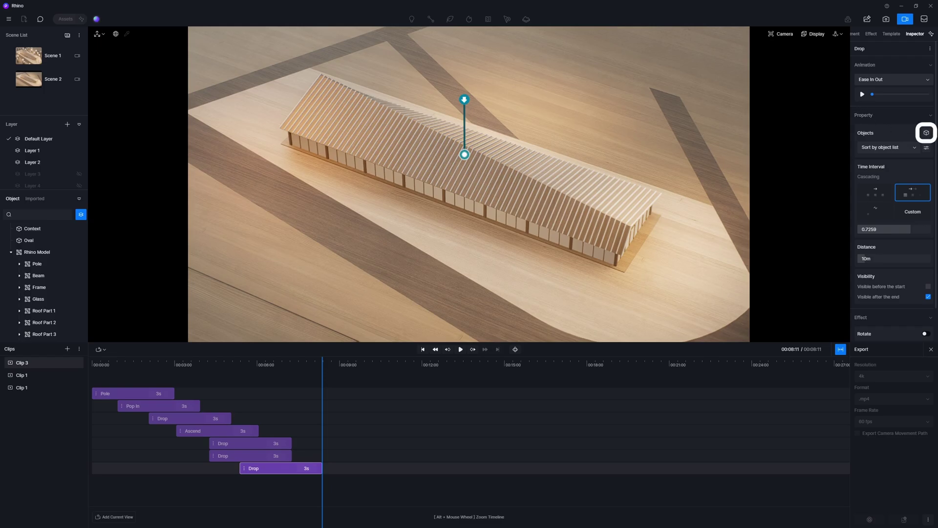
pyautogui.click(926, 133)
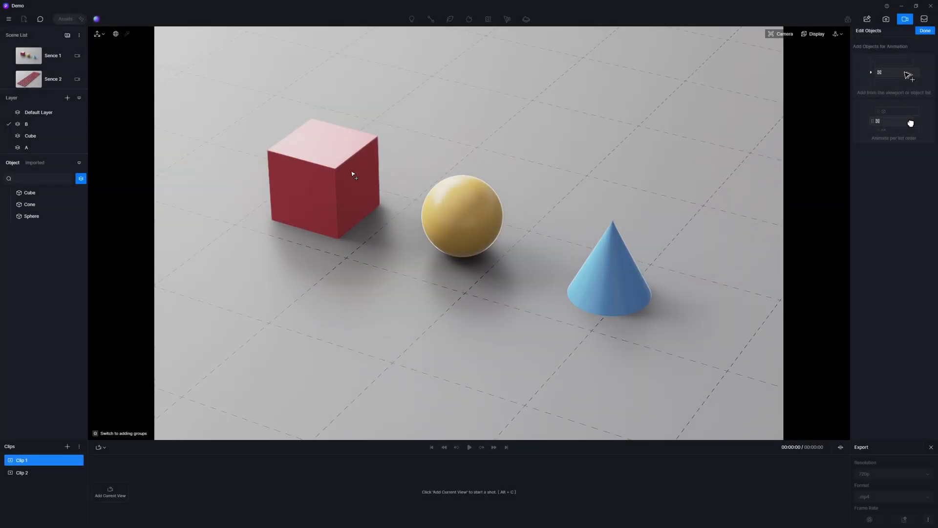
# - In the Demo scene, assign the Cube, Sphere and Cone in that order to the Pop In animation and play the clip
pyautogui.click(358, 179)
pyautogui.click(459, 214)
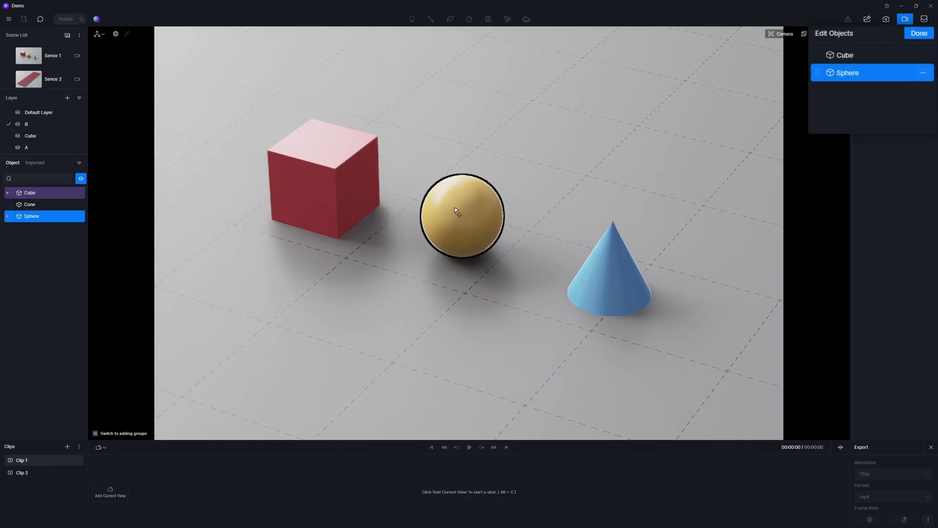
pyautogui.click(610, 276)
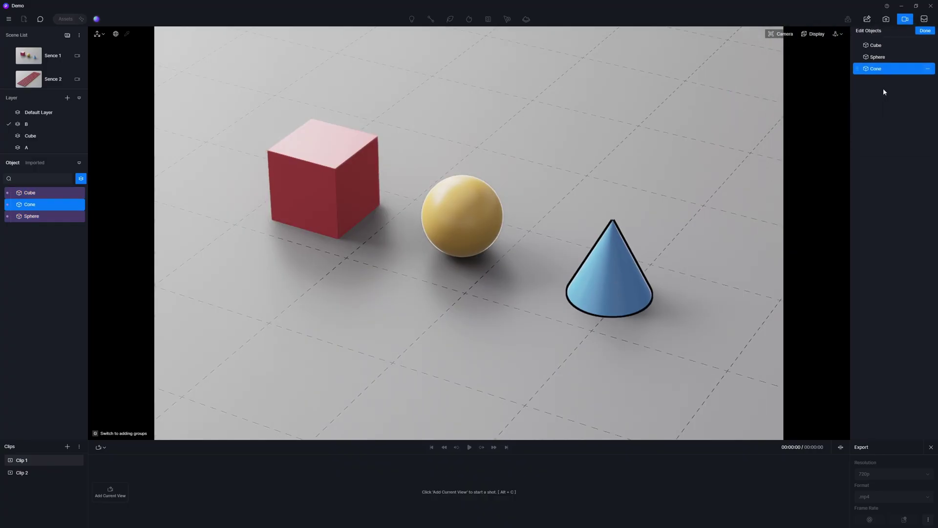
pyautogui.click(920, 33)
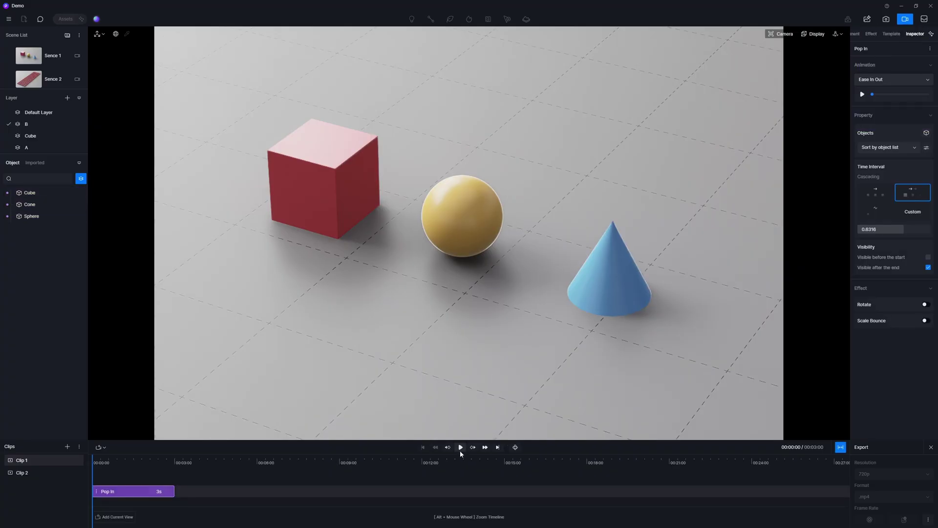
pyautogui.click(460, 450)
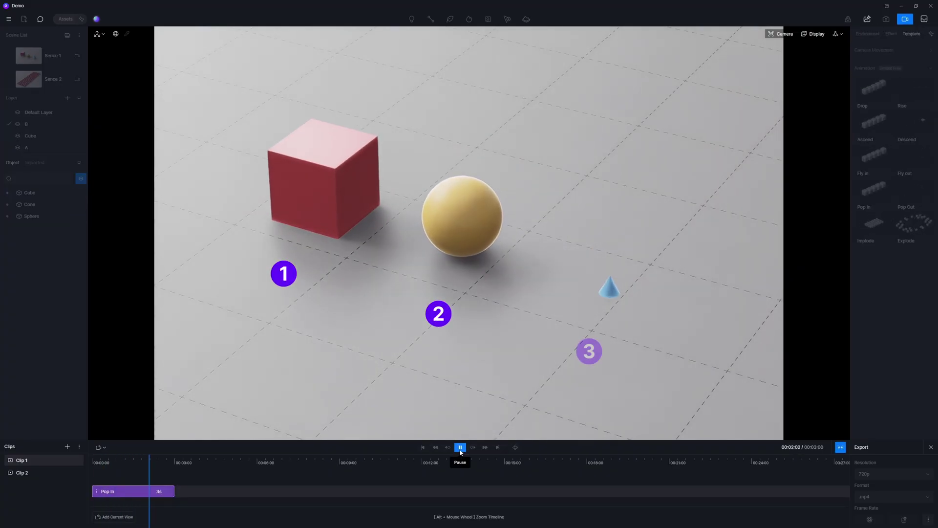
# - Reorder the Pop In animation's objects to Cone, Sphere, Cube and play the clip
pyautogui.click(152, 491)
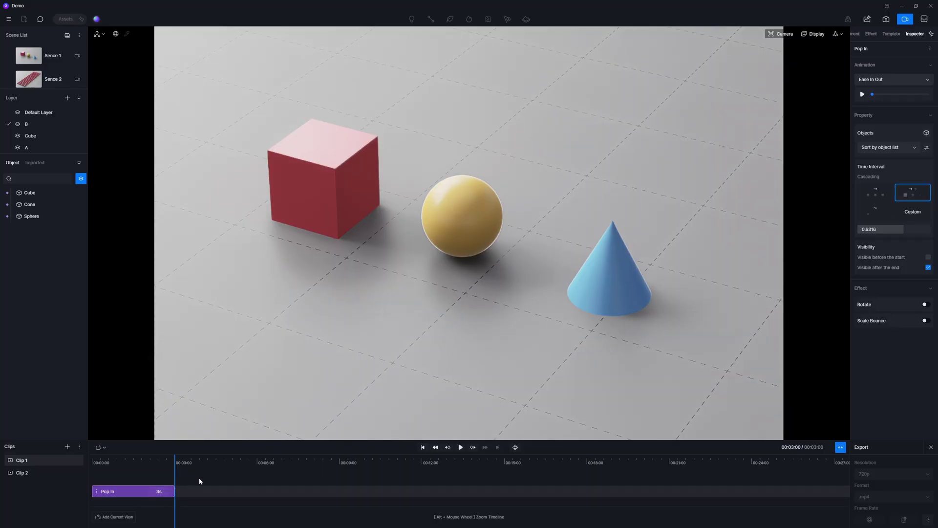
pyautogui.click(927, 134)
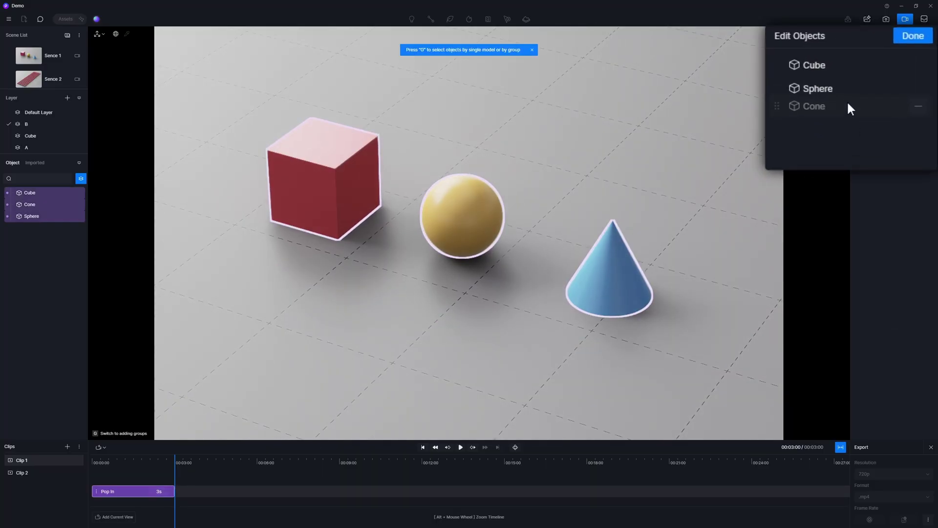
pyautogui.moveTo(847, 104)
pyautogui.mouseDown()
pyautogui.moveTo(849, 68)
pyautogui.moveTo(851, 116)
pyautogui.mouseUp()
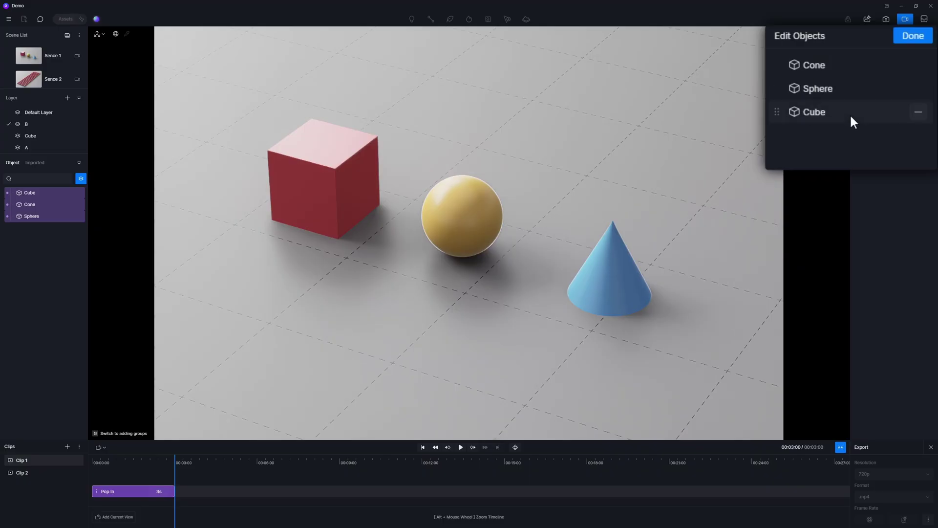
pyautogui.click(919, 36)
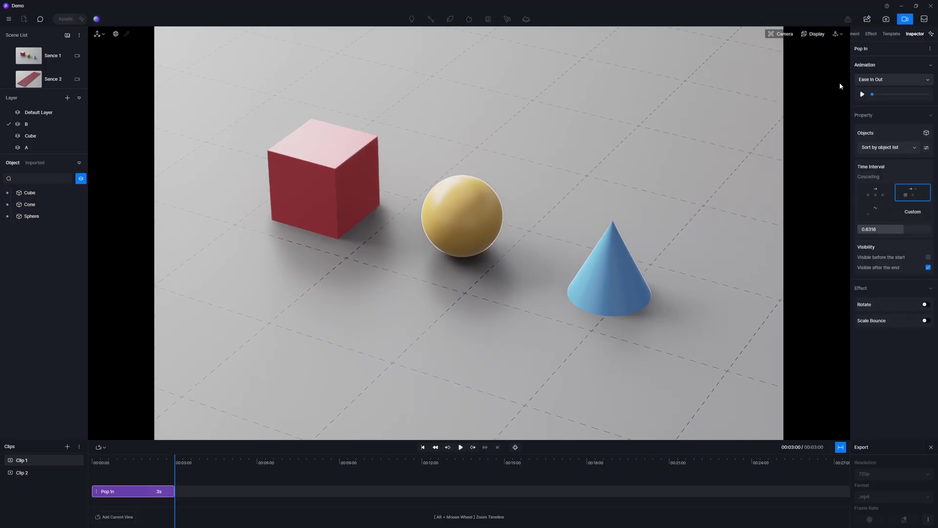
pyautogui.click(460, 448)
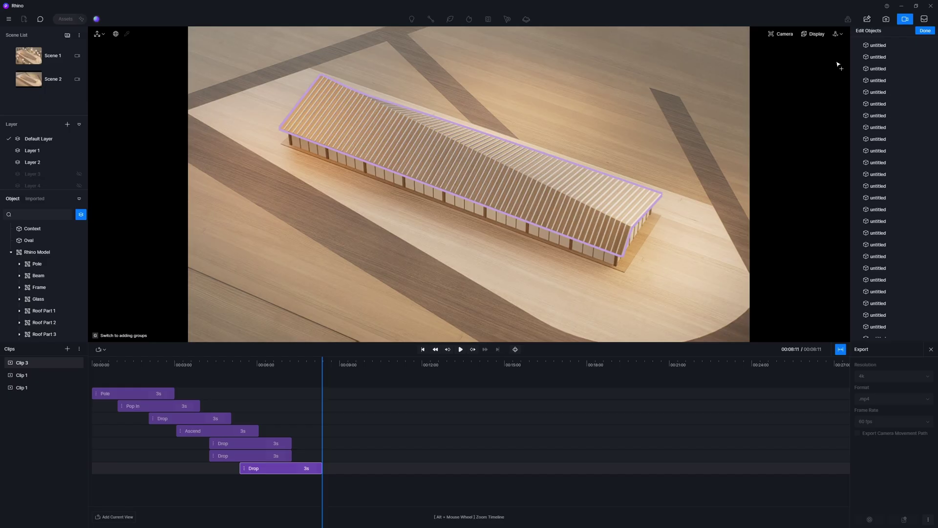
# - Sort the Roof Part 3 Drop animation's objects by world coordinate along the Y axis and preview it
pyautogui.click(926, 30)
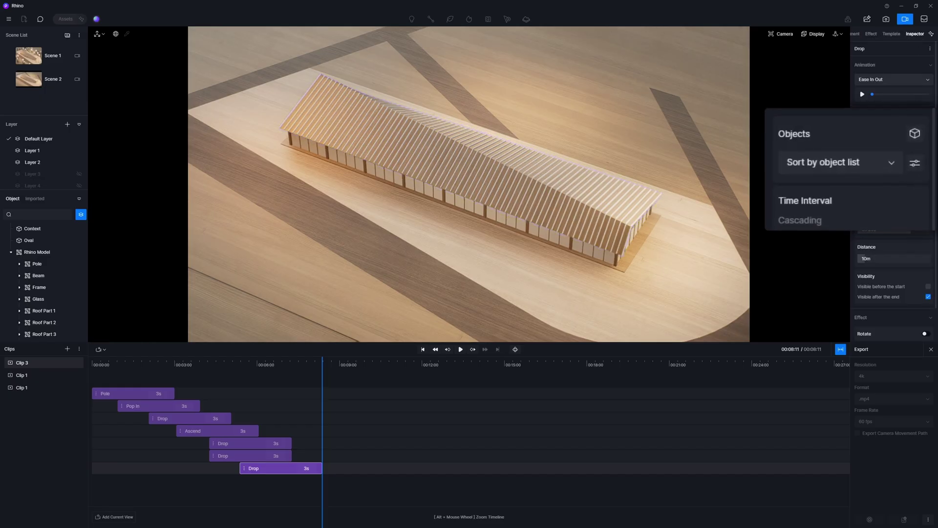
pyautogui.click(914, 148)
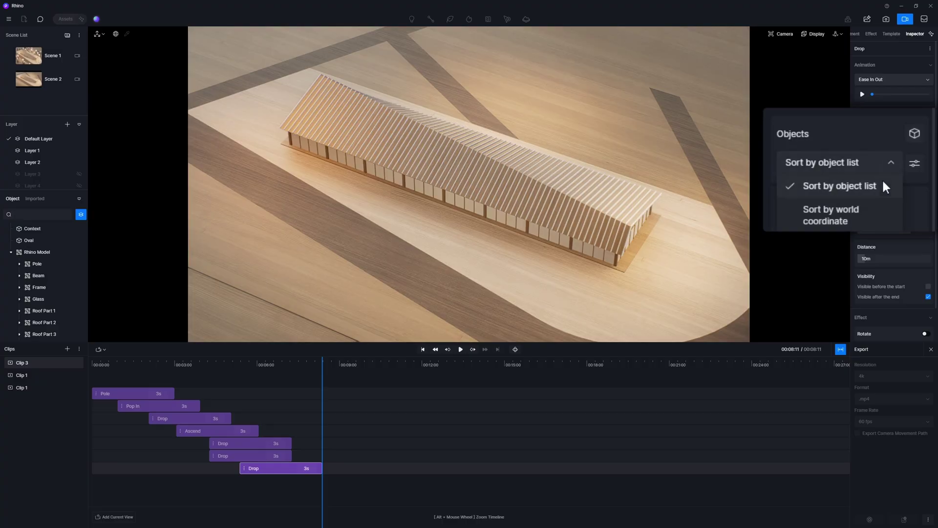
pyautogui.click(866, 214)
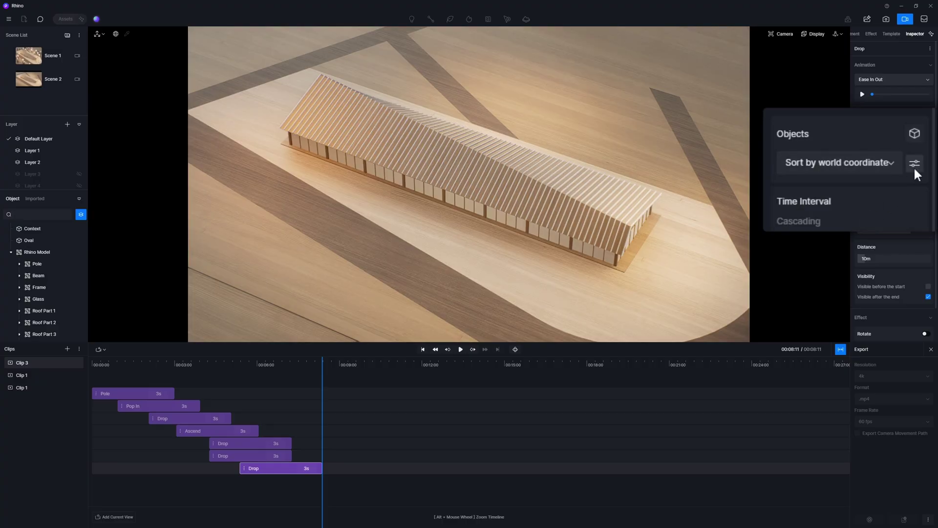
pyautogui.click(915, 166)
pyautogui.click(867, 213)
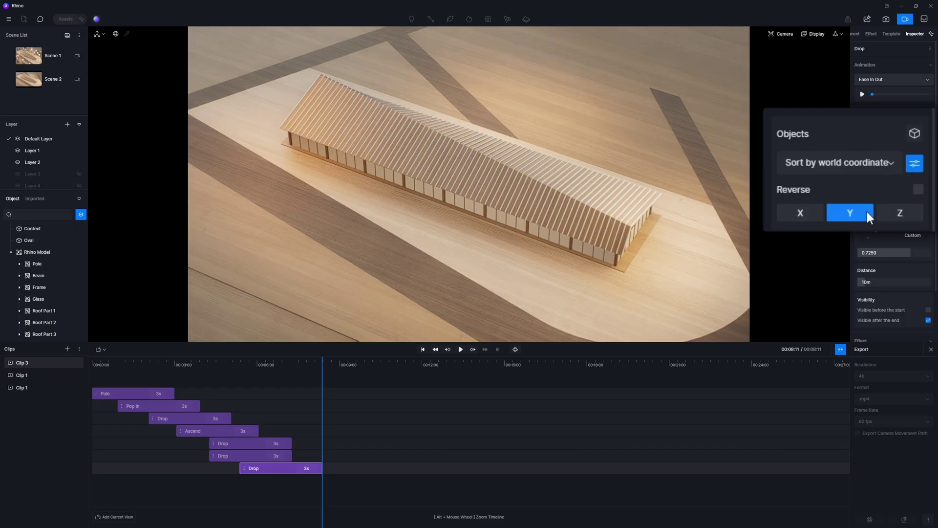
pyautogui.click(864, 96)
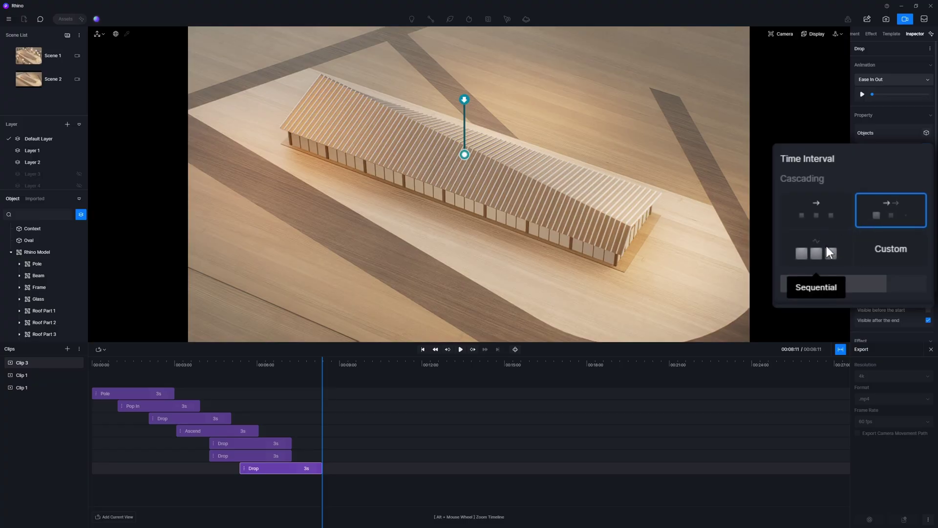
# - Try the Simultaneous, Cascading and Sequential time intervals on the Roof Part 3 Drop animation, preview each, and go back to Cascading
pyautogui.click(830, 206)
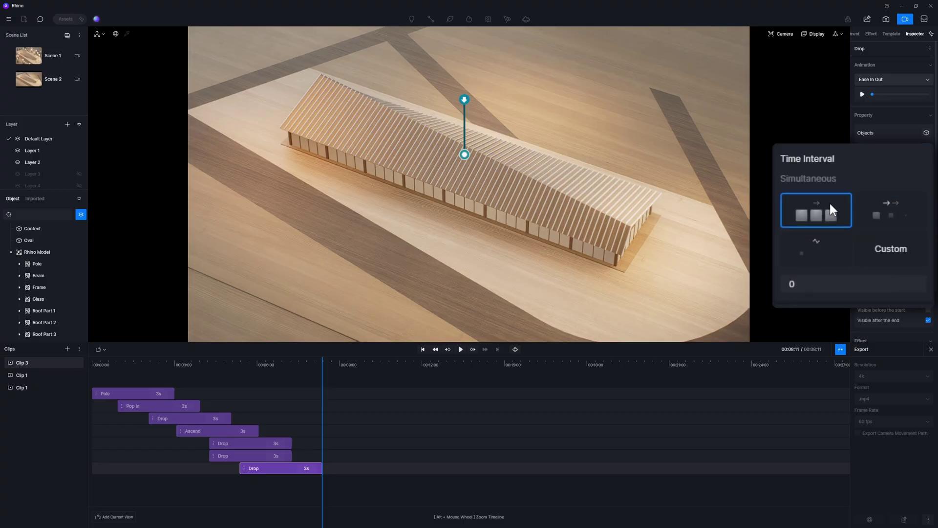
pyautogui.click(863, 94)
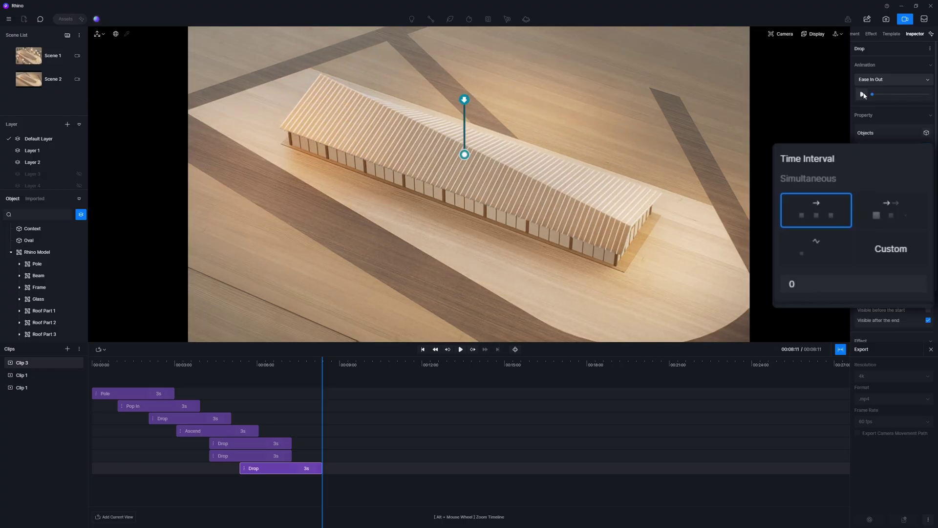
pyautogui.click(897, 204)
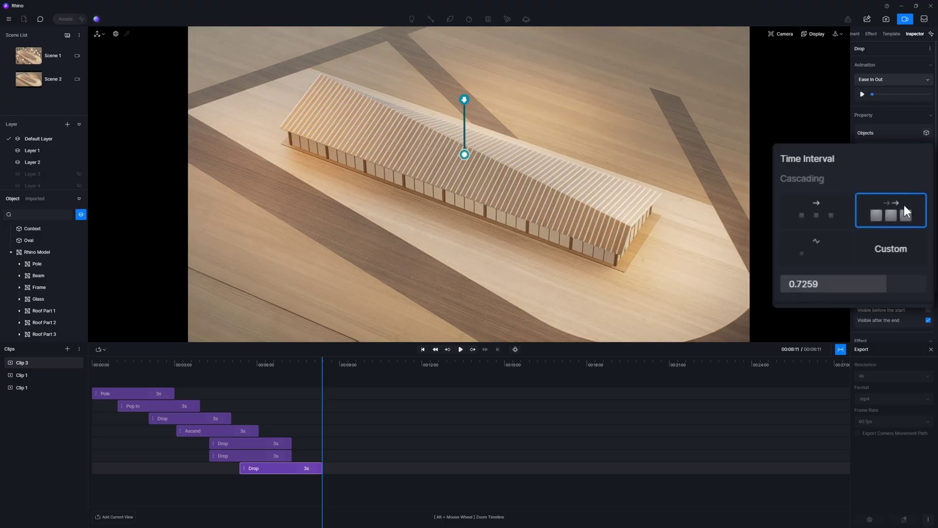
pyautogui.click(863, 94)
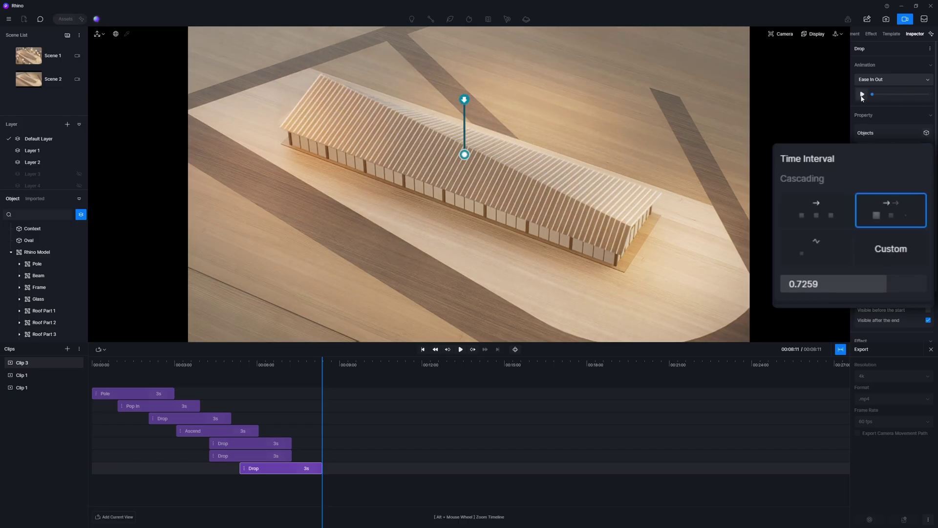
pyautogui.click(819, 249)
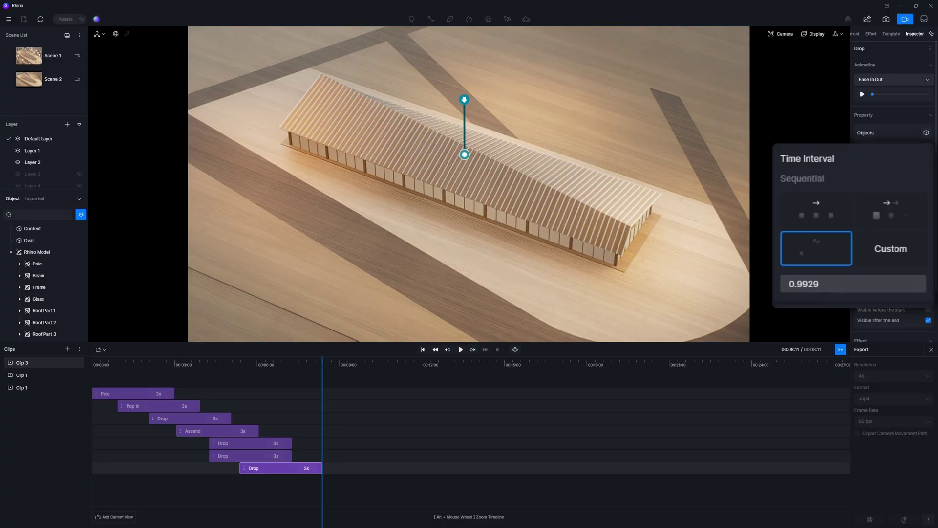
pyautogui.click(861, 96)
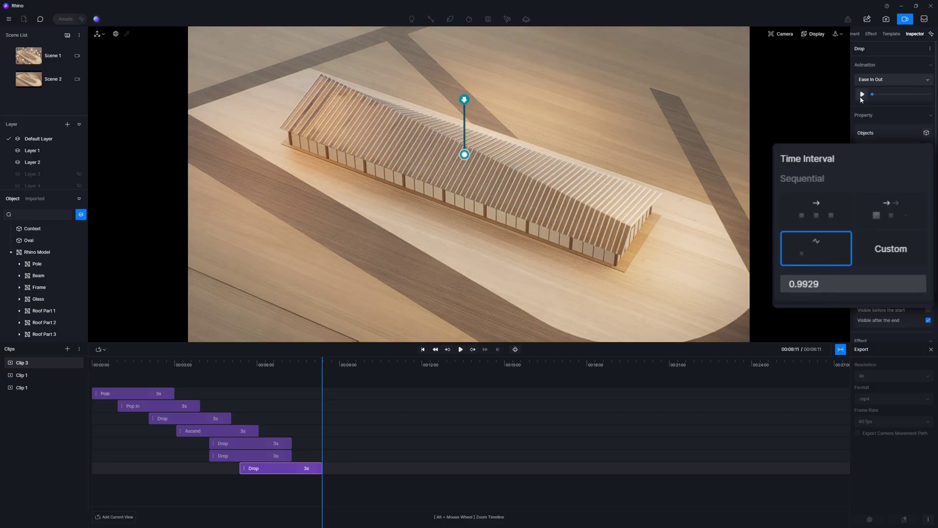
pyautogui.click(880, 211)
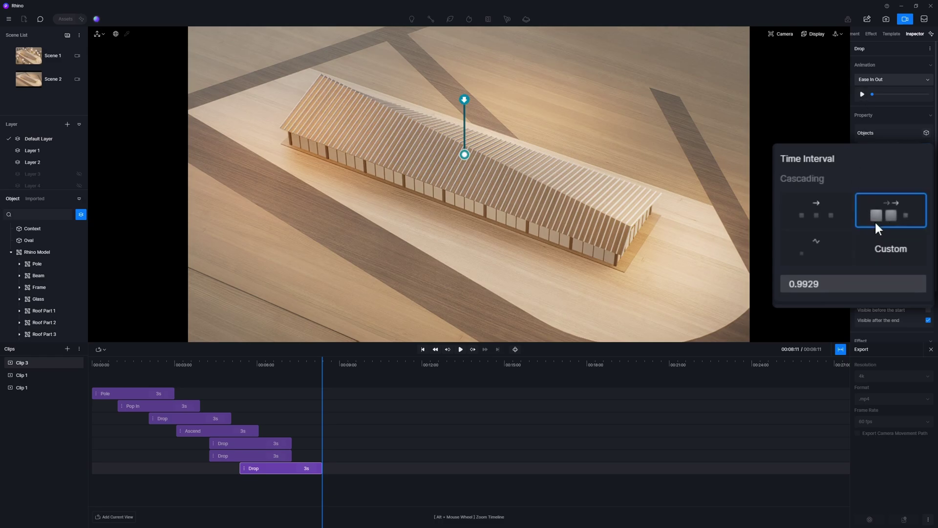
pyautogui.click(861, 96)
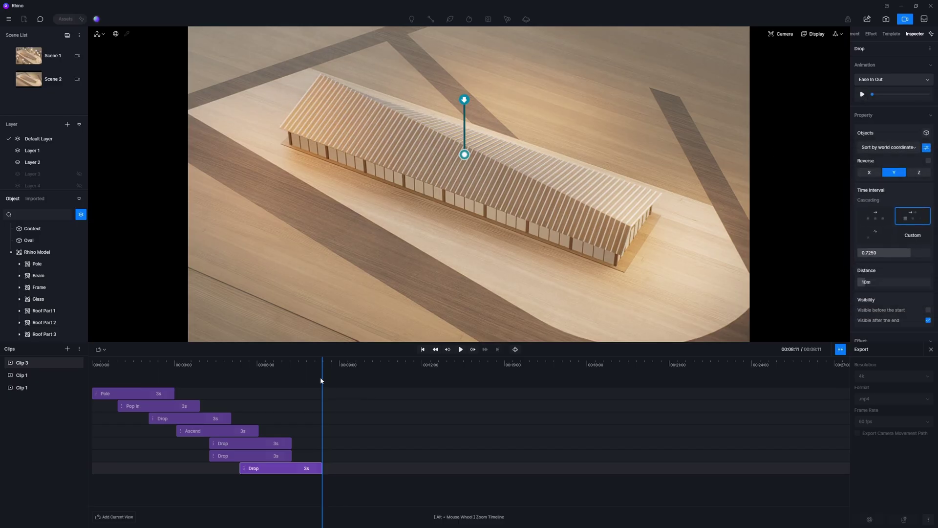
# - Move the playhead to 00:06:28 and set the Roof Part 3 Drop animation's time interval to a custom 0.7109
pyautogui.moveTo(322, 377); pyautogui.dragTo(282, 380)
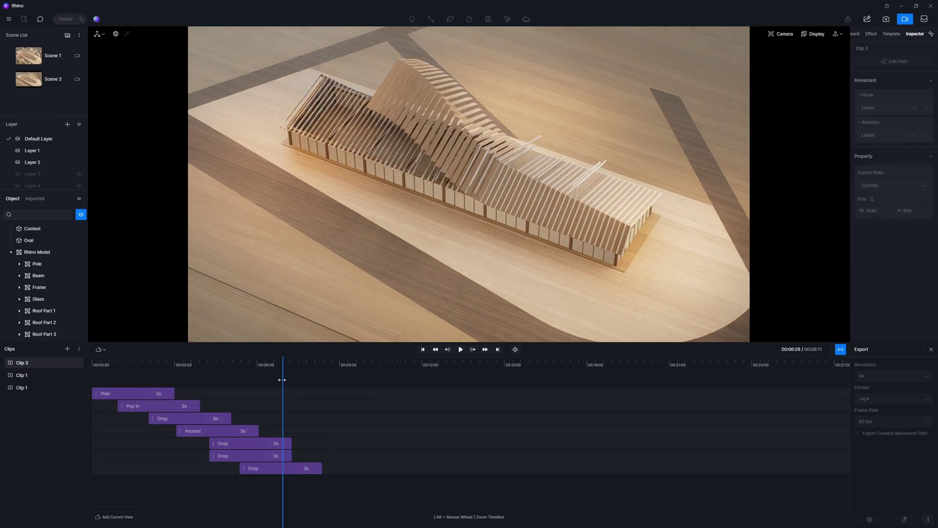
pyautogui.click(295, 469)
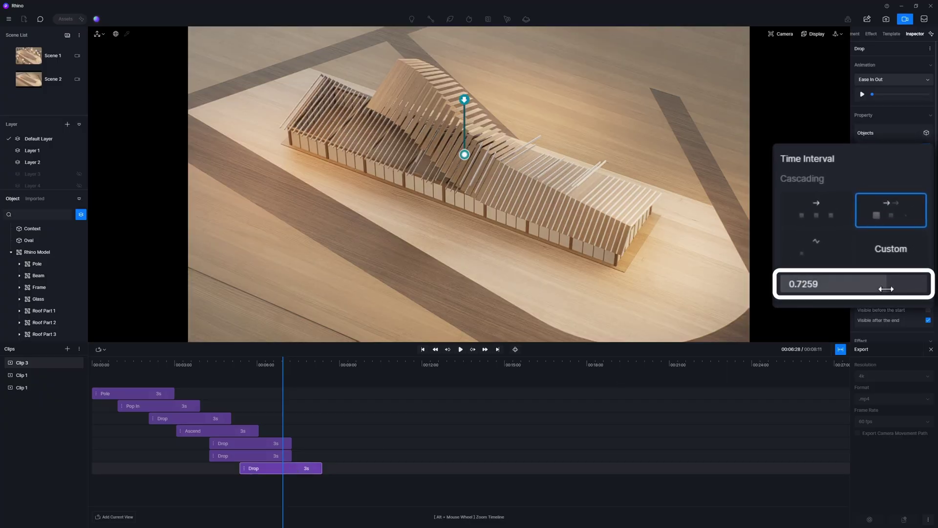
pyautogui.moveTo(886, 289)
pyautogui.mouseDown()
pyautogui.moveTo(837, 289)
pyautogui.moveTo(903, 289)
pyautogui.moveTo(825, 289)
pyautogui.moveTo(895, 288)
pyautogui.moveTo(884, 288)
pyautogui.mouseUp()
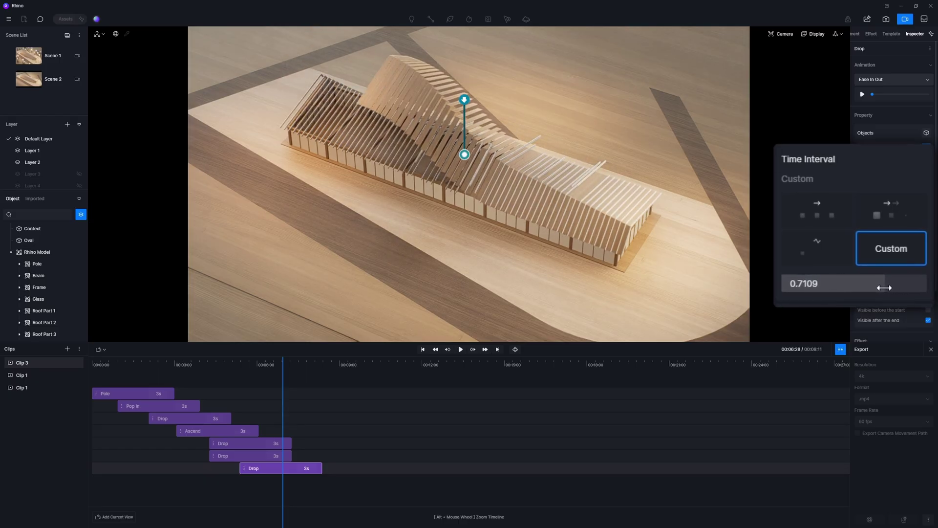
# - Return the Roof Part 3 Drop animation's time interval to Cascading and set its distance to 10 m
pyautogui.click(918, 218)
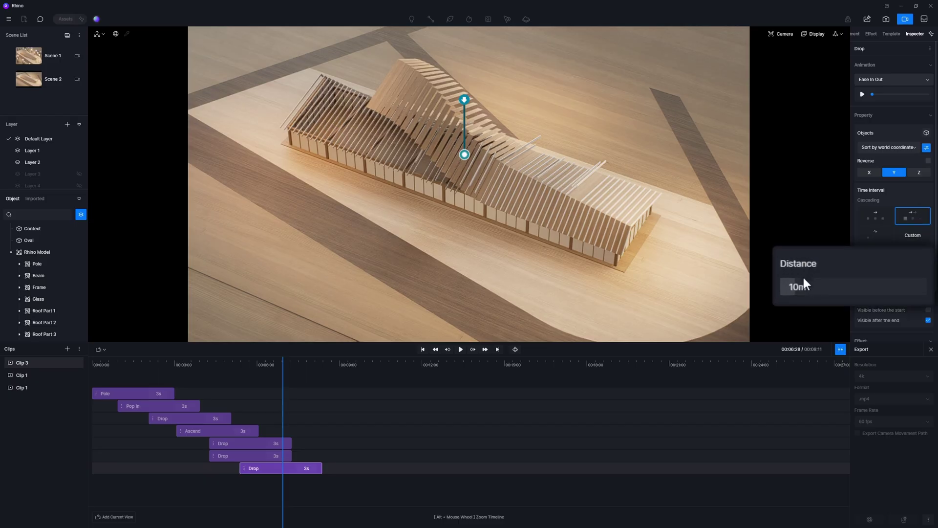
pyautogui.moveTo(801, 287)
pyautogui.mouseDown()
pyautogui.moveTo(825, 287)
pyautogui.moveTo(793, 287)
pyautogui.moveTo(813, 286)
pyautogui.moveTo(802, 287)
pyautogui.mouseUp()
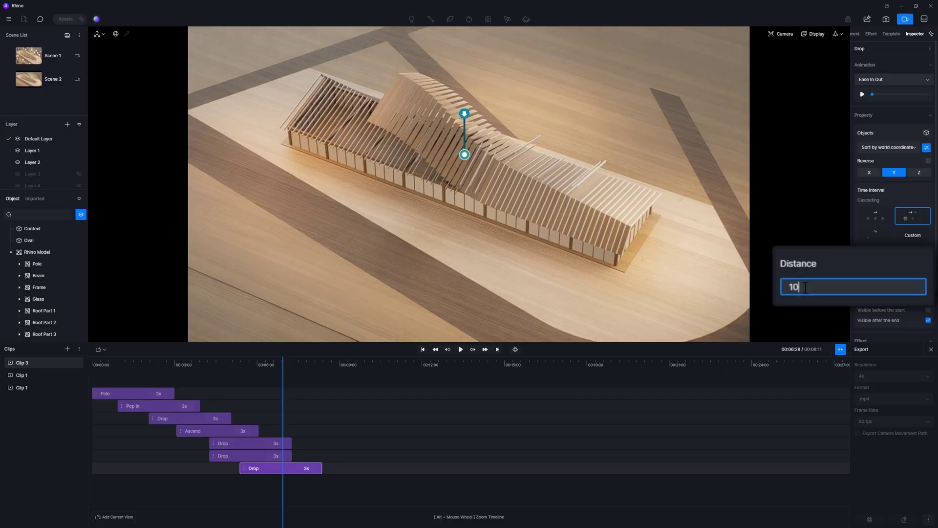
pyautogui.press('Return')
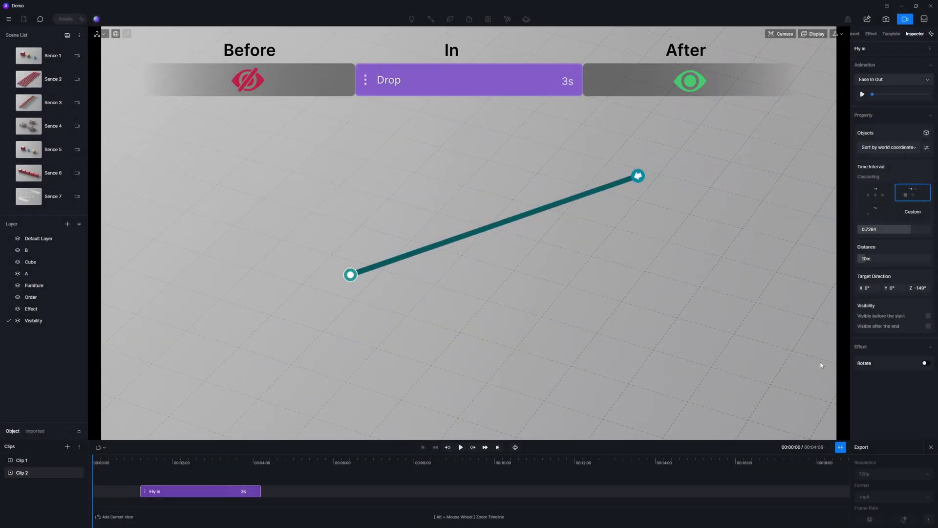
# - Play the demo clip, turn on Visible before the start for the Fly in animation, and replay the clip
pyautogui.click(461, 448)
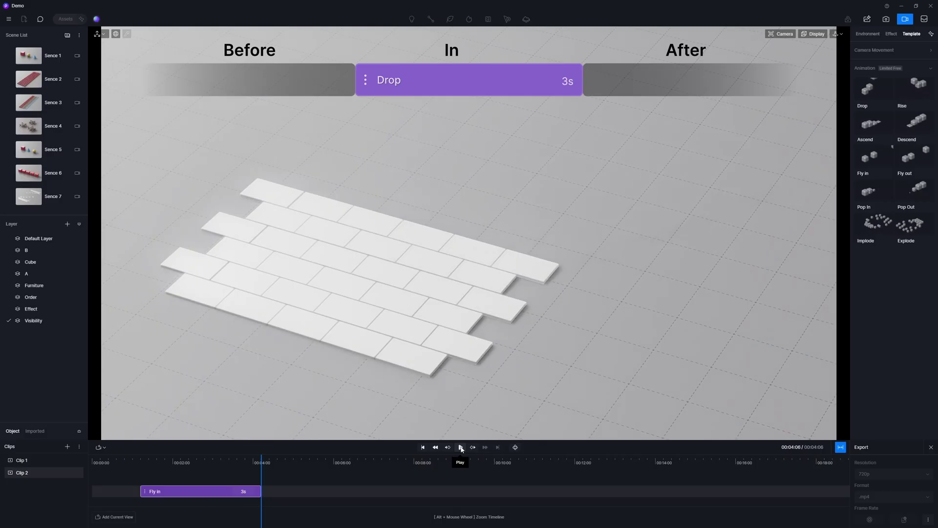
pyautogui.click(423, 447)
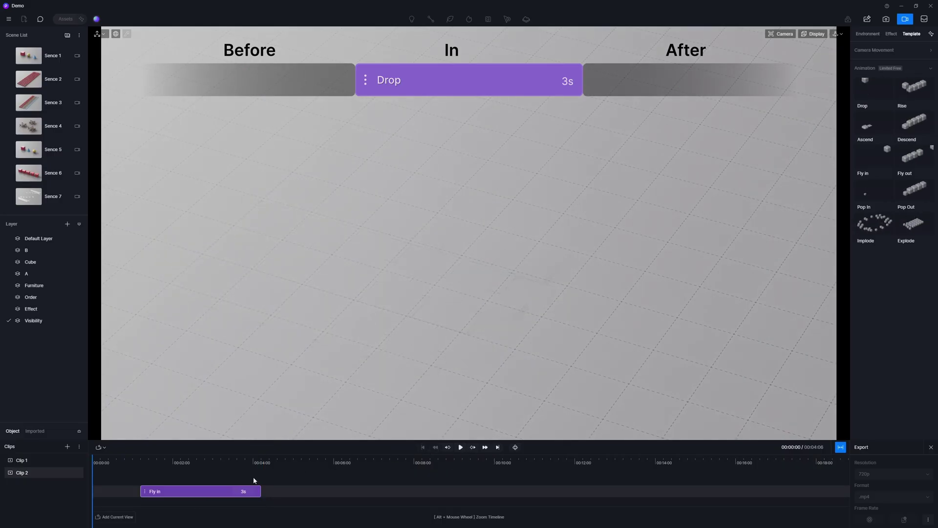
pyautogui.click(225, 491)
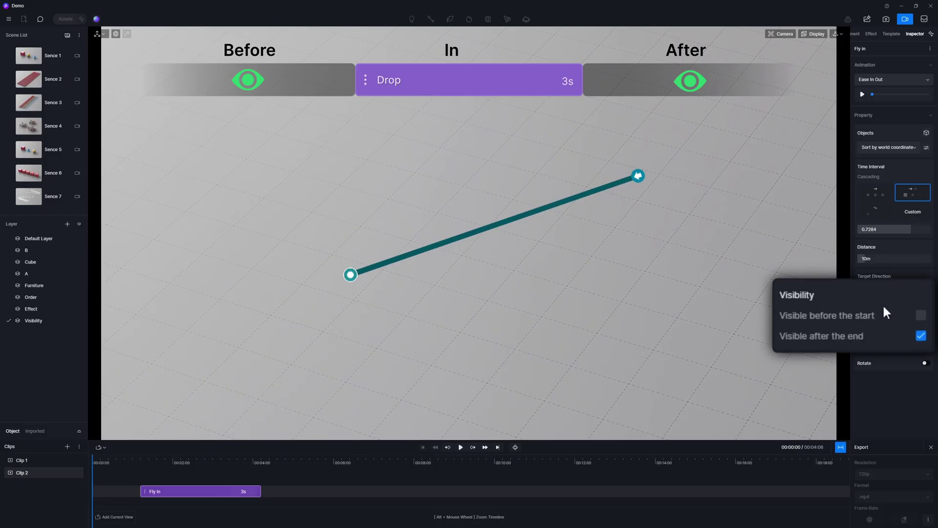
pyautogui.click(919, 316)
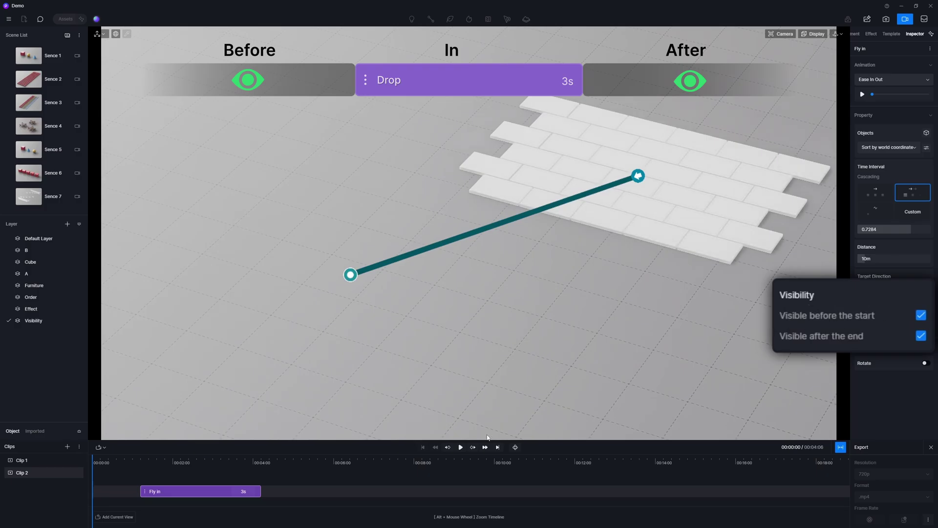
pyautogui.click(460, 447)
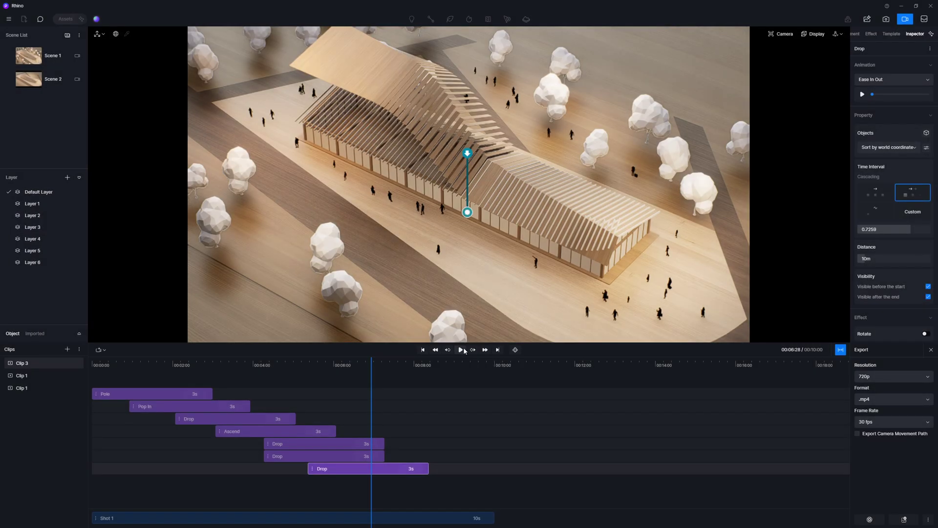
# - Play the Rhino Clip 3, turn off Visible before the start for the last Drop animation, and replay it
pyautogui.click(461, 350)
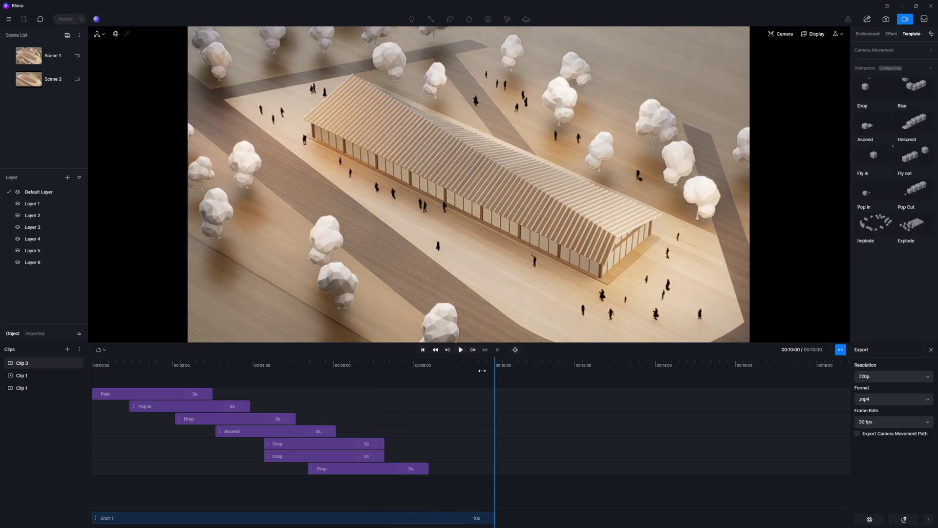
pyautogui.click(351, 469)
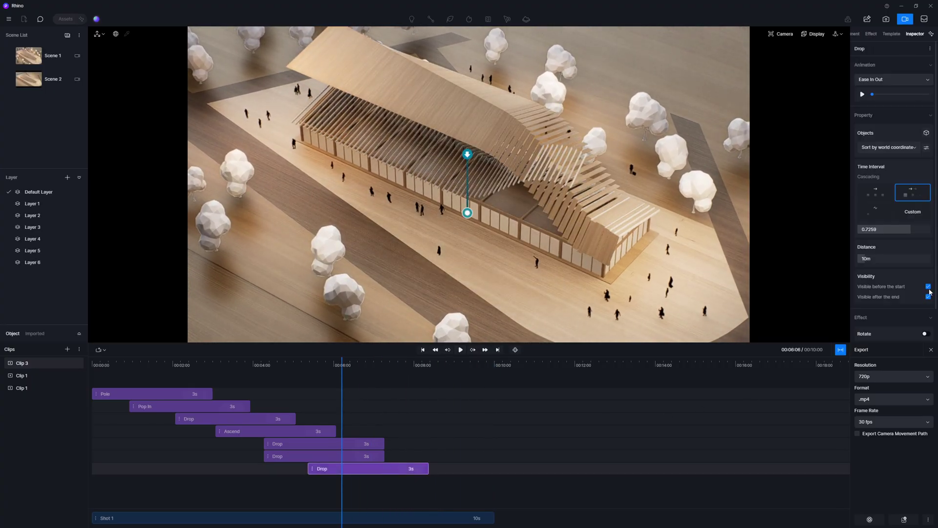
pyautogui.click(928, 287)
pyautogui.click(461, 350)
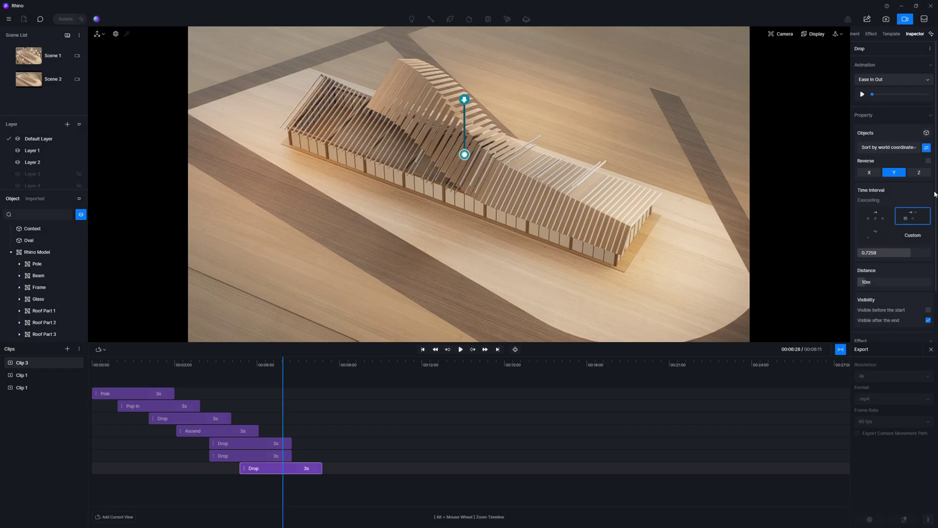
# - Try the Rotate effect on the demo cubes' Drop animation and play the clip
pyautogui.scroll(-3, 894, 196)
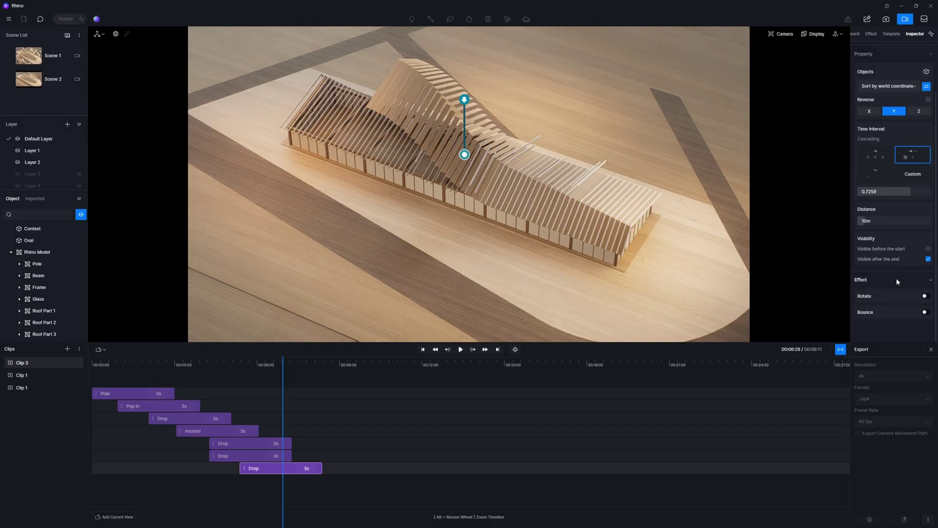
pyautogui.click(461, 447)
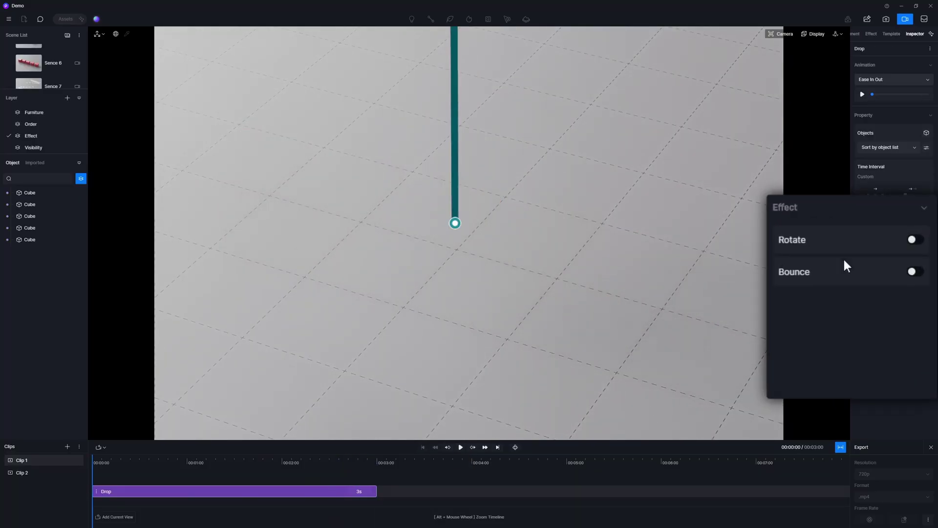
pyautogui.click(914, 239)
pyautogui.click(460, 447)
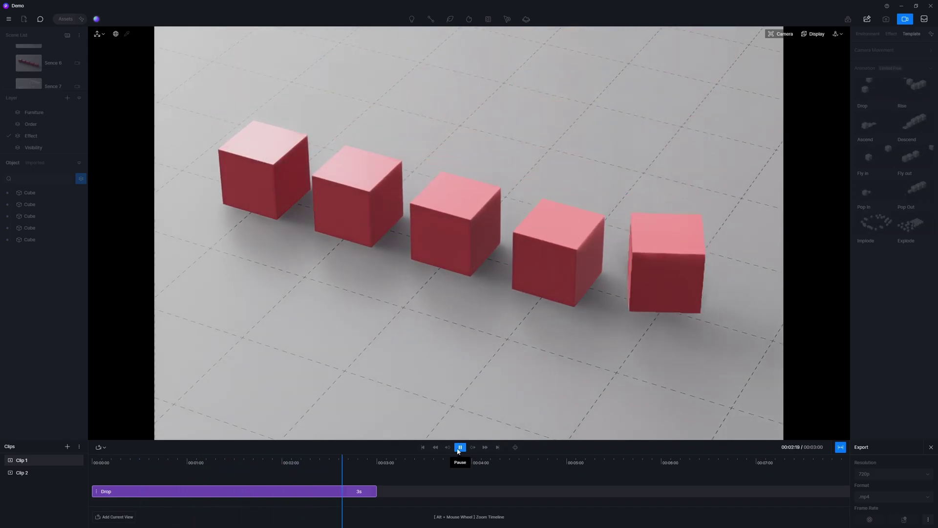
# - Move the playhead to 00:01:22 and set the Drop animation's rotation angle to 284.7°
pyautogui.moveTo(376, 470); pyautogui.dragTo(257, 470)
pyautogui.click(282, 494)
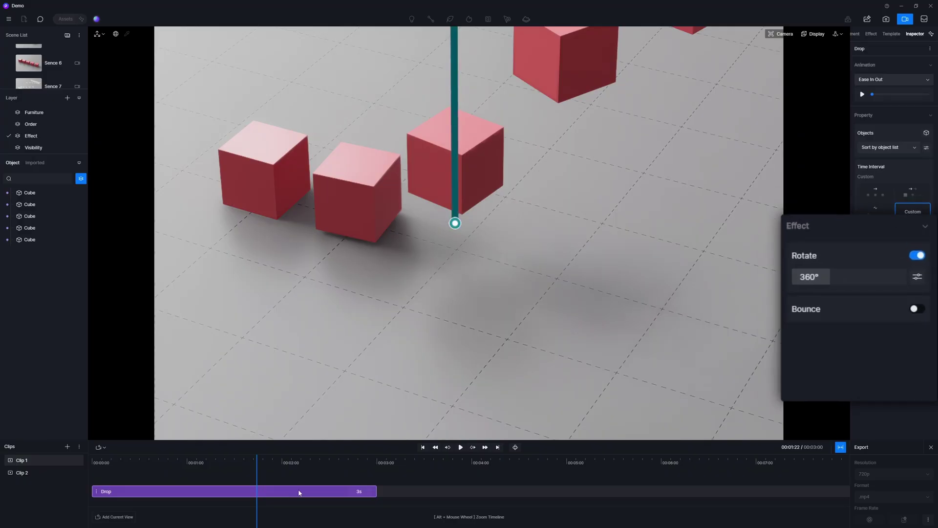
pyautogui.moveTo(822, 267)
pyautogui.mouseDown()
pyautogui.moveTo(848, 266)
pyautogui.moveTo(790, 275)
pyautogui.moveTo(812, 271)
pyautogui.mouseUp()
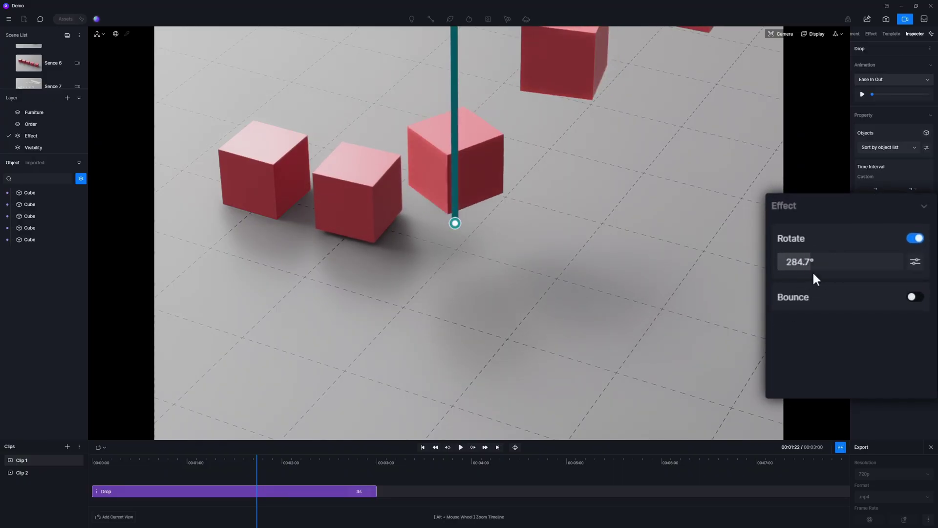
# - Try the X axis, Y axis and the option beside Z for the cubes' rotation, and play the clip
pyautogui.click(917, 263)
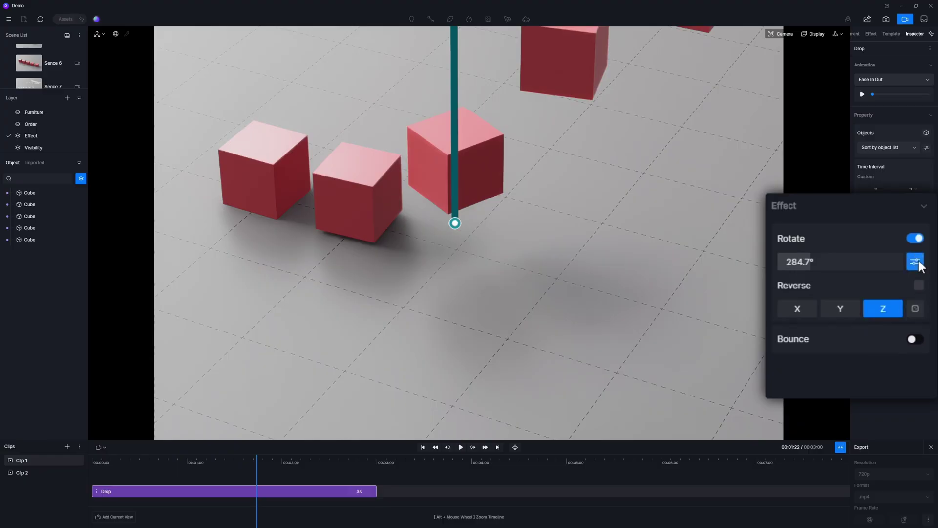
pyautogui.click(796, 308)
pyautogui.click(837, 309)
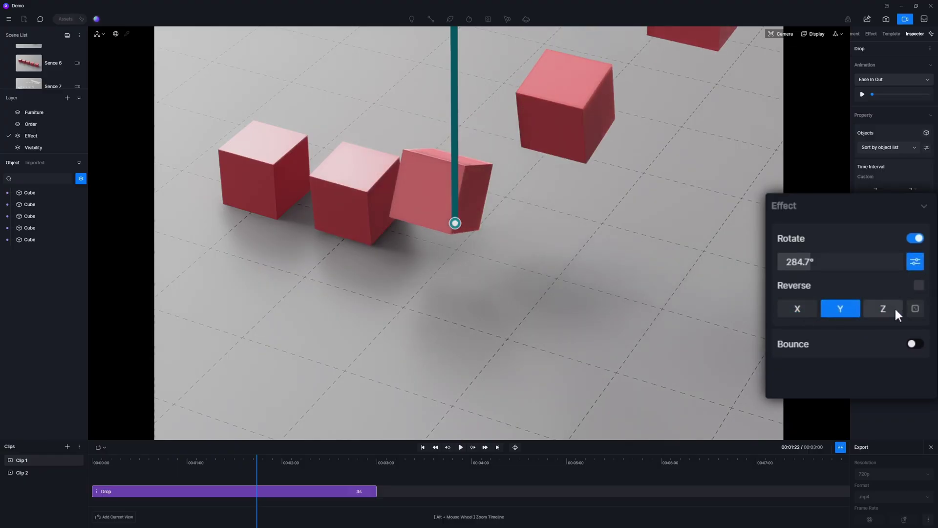
pyautogui.click(915, 307)
pyautogui.click(460, 448)
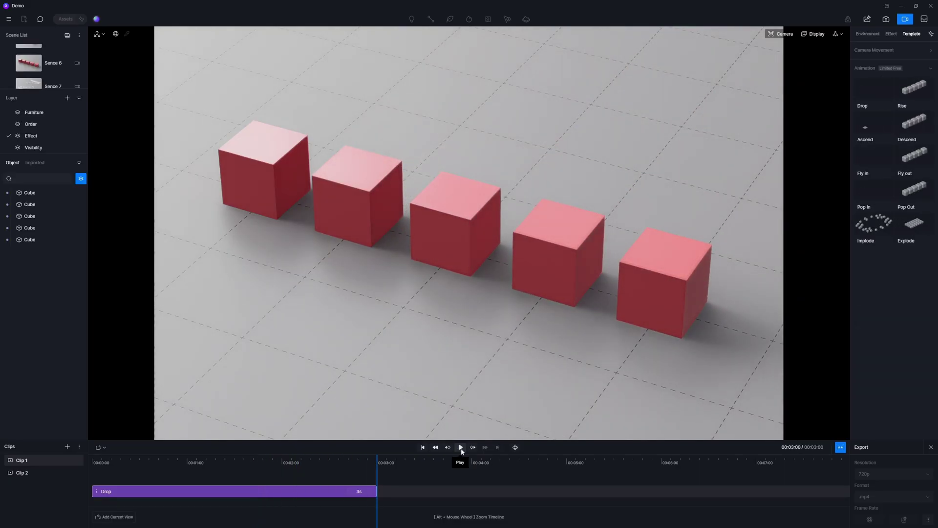
# - Switch the cubes' Drop animation from the Rotate effect to Bounce and play the clip from the start
pyautogui.click(356, 453)
pyautogui.click(334, 490)
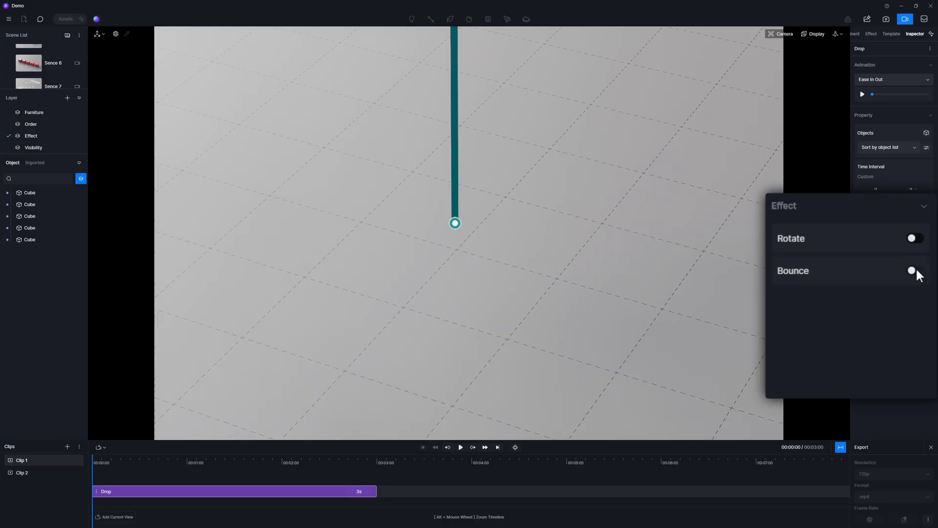
pyautogui.click(460, 447)
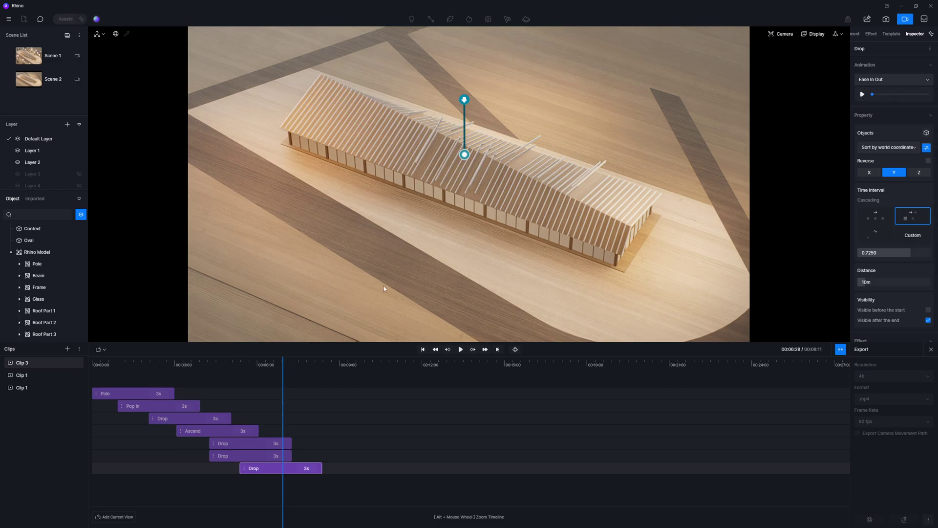
# - Check the Rhino clip's animations from Pole downward and sort the sixth track's Drop by world coordinate along the Y axis
pyautogui.click(132, 393)
pyautogui.click(157, 406)
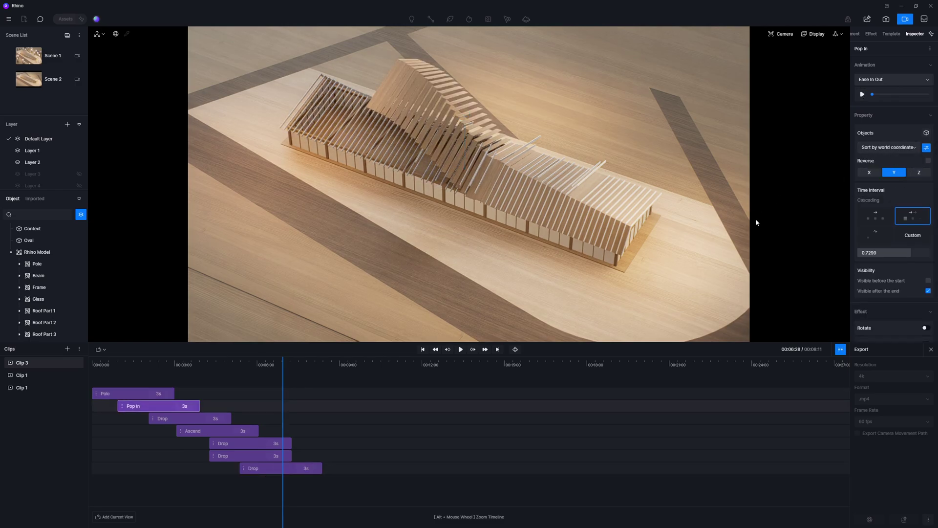
pyautogui.press('Down')
pyautogui.press('Down')
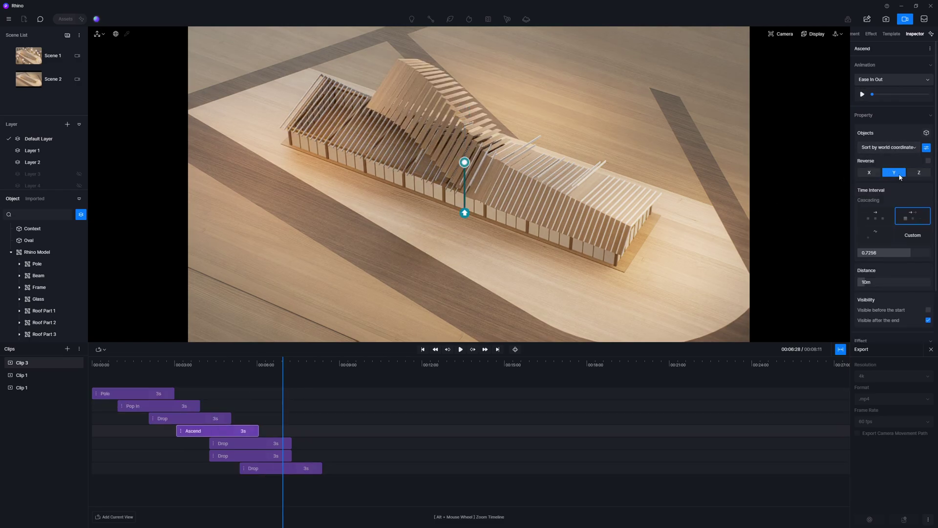
pyautogui.press('Down')
pyautogui.click(254, 455)
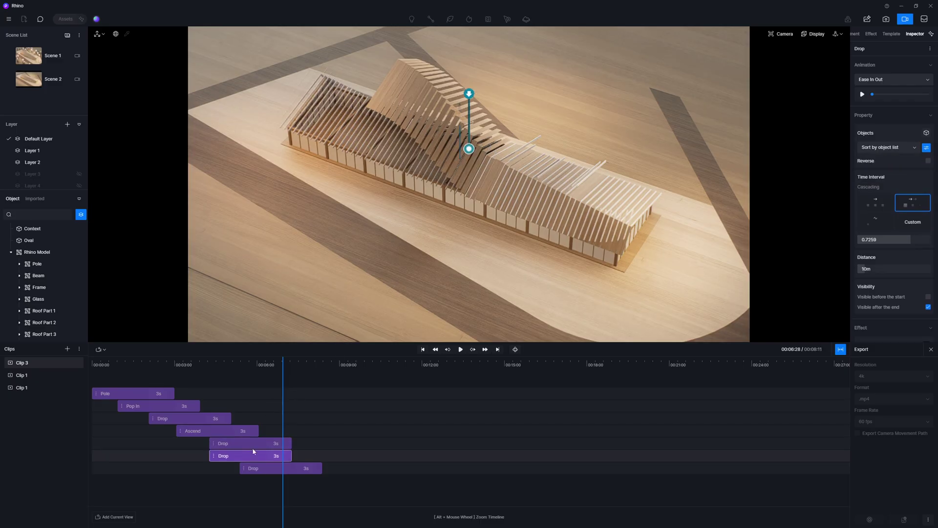
pyautogui.click(881, 174)
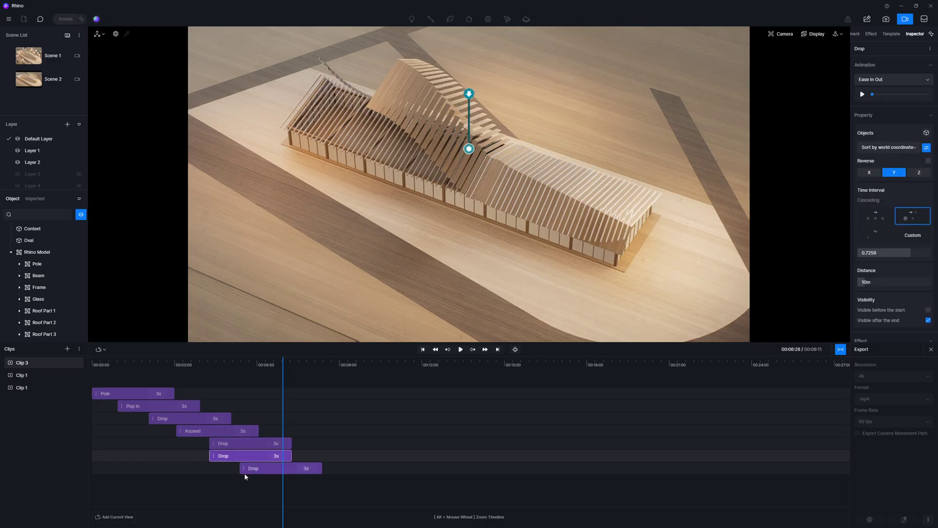
# - Play Clip 3 from the start and show the hidden Layer 3 and Layer 4
pyautogui.click(424, 349)
pyautogui.click(461, 349)
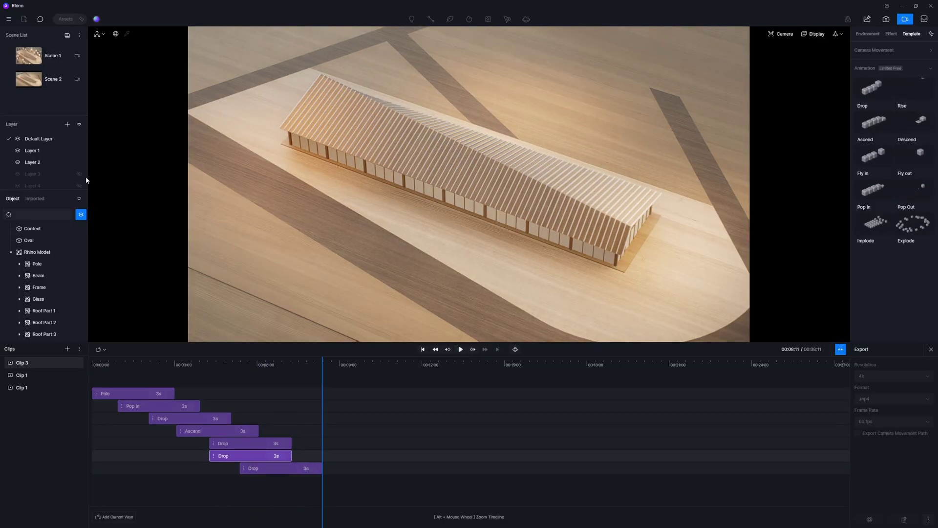
pyautogui.click(79, 174)
pyautogui.click(79, 185)
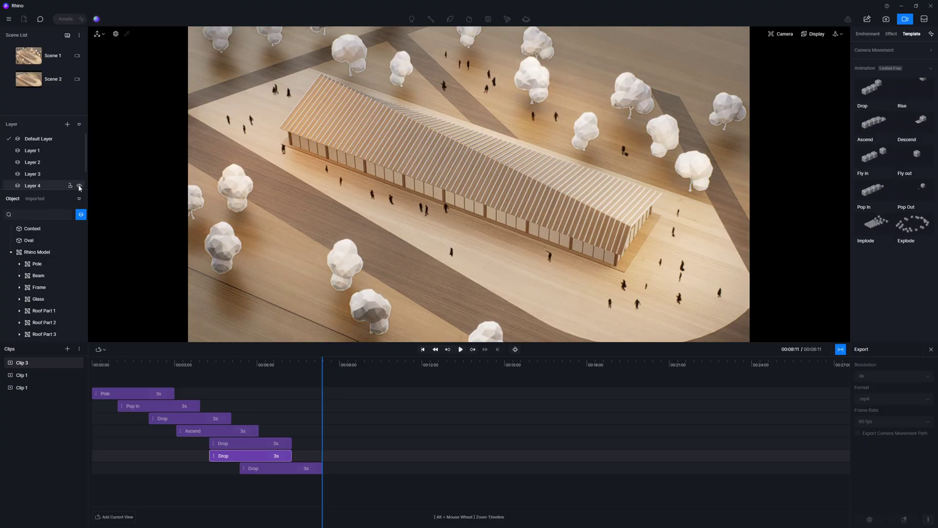
# - Create a 10-second camera shot from two views in Clip 3 and play it from the start
pyautogui.click(841, 350)
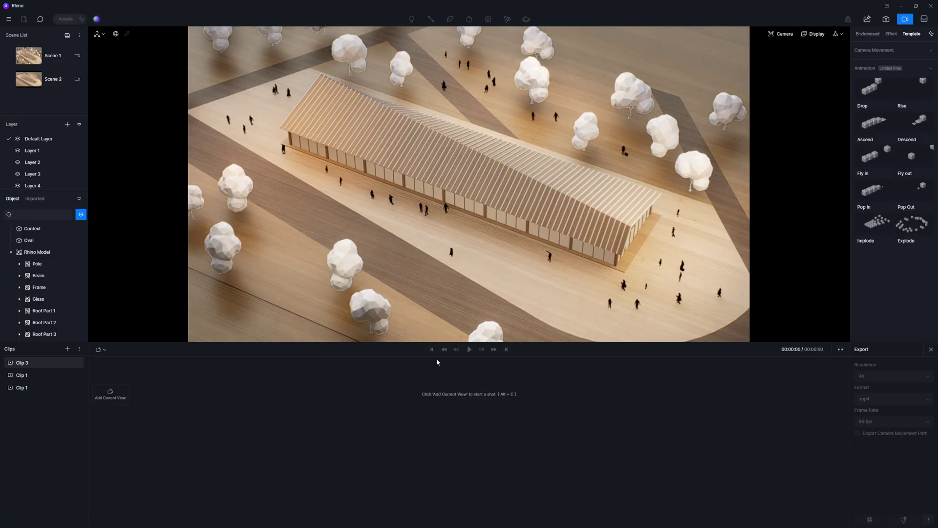
pyautogui.click(112, 394)
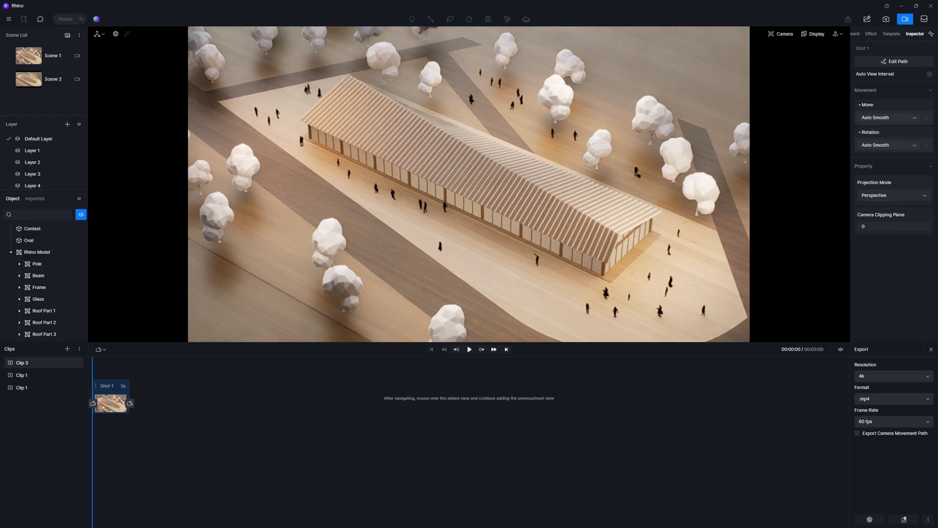
pyautogui.click(130, 403)
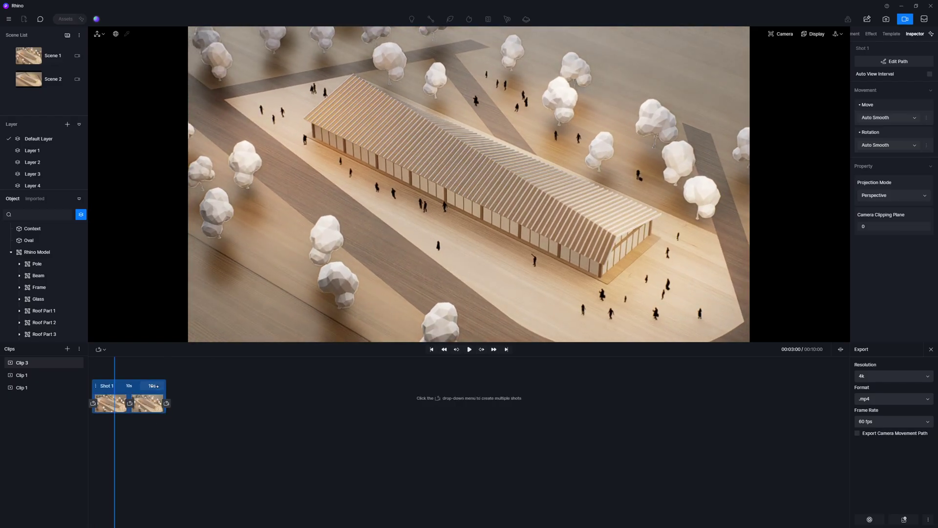
pyautogui.click(432, 350)
pyautogui.click(470, 350)
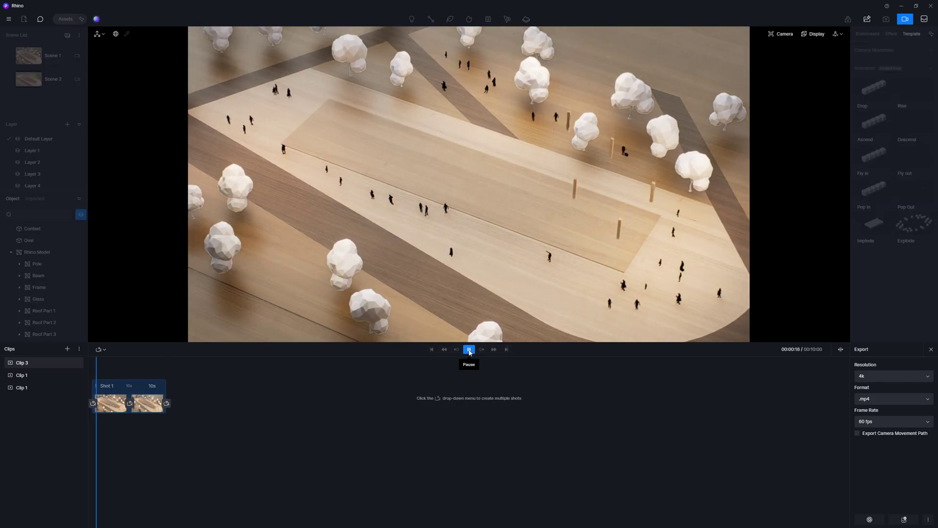